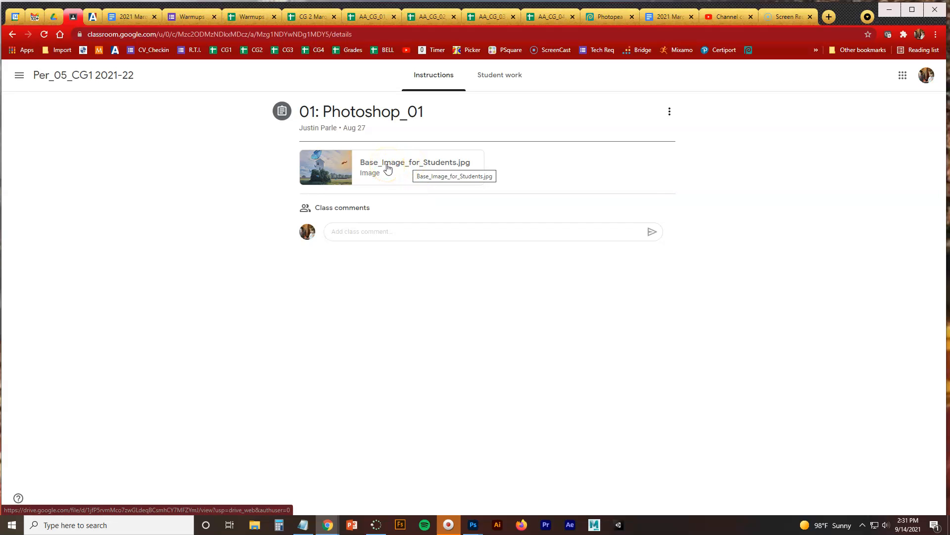
Open the assignment's Base_Image_for_Students.jpg in its own window and download it to the Downloads folder
{"action": "left_click", "coordinate": [388, 168]}
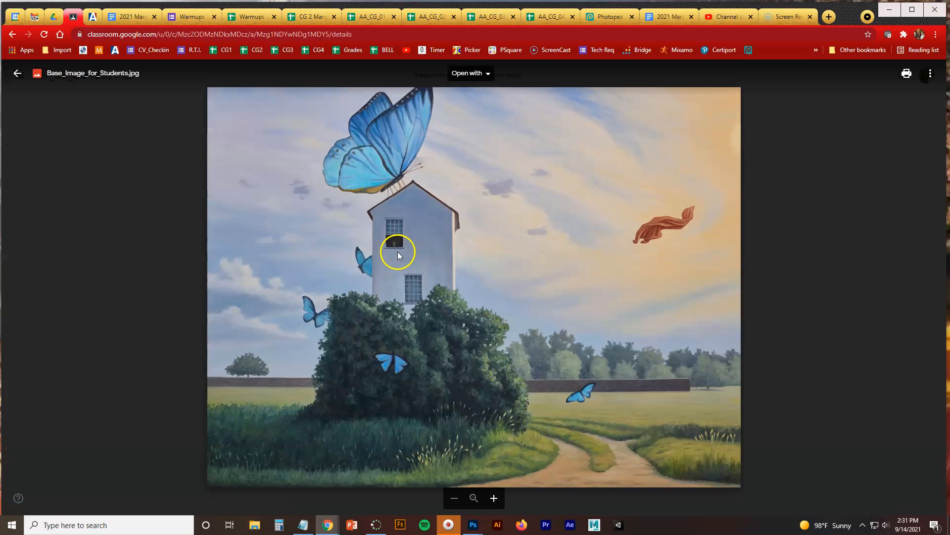
{"action": "left_click", "coordinate": [930, 73]}
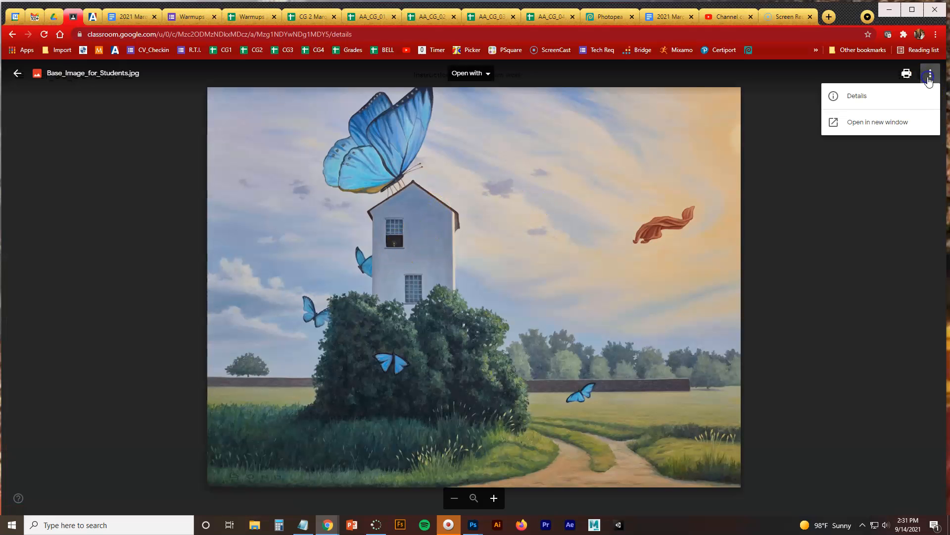
{"action": "left_click", "coordinate": [900, 122]}
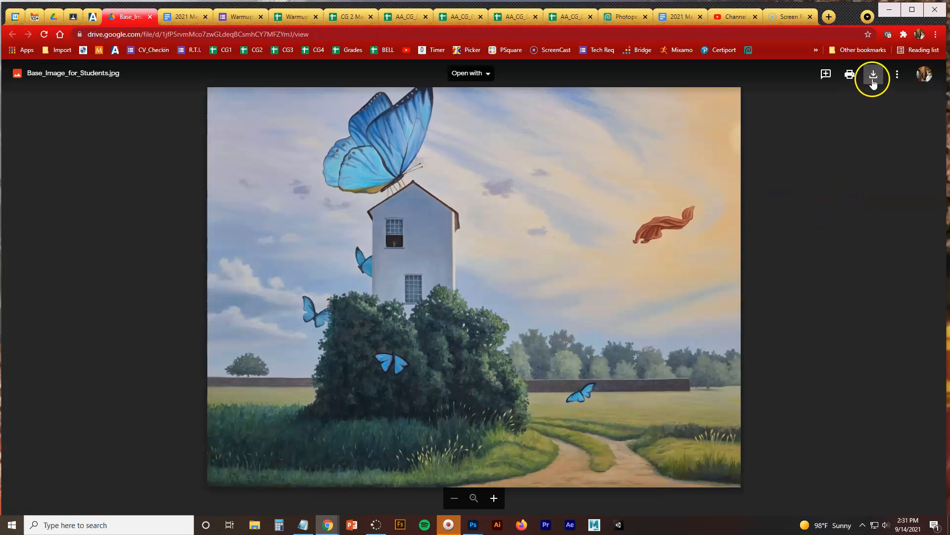
{"action": "left_click", "coordinate": [873, 75]}
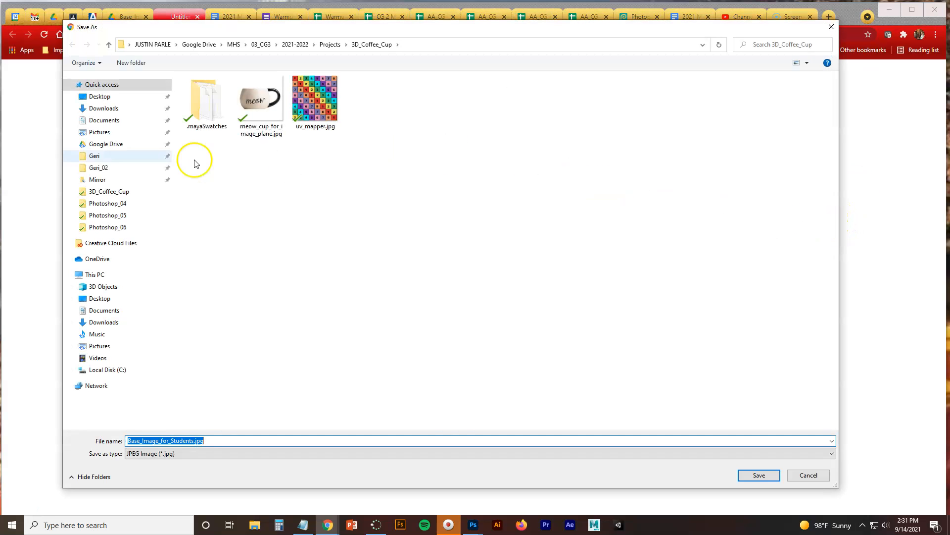
{"action": "left_click", "coordinate": [103, 108]}
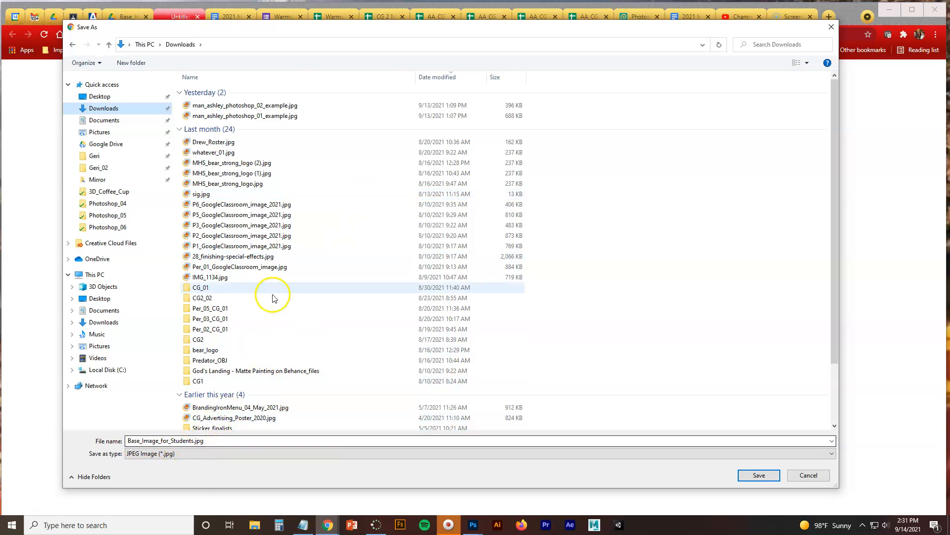
{"action": "left_click", "coordinate": [751, 476]}
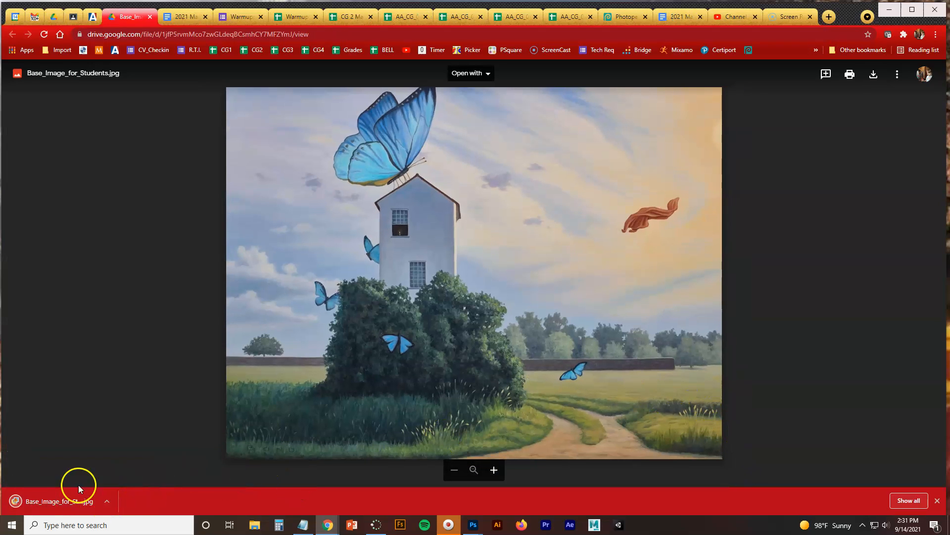
{"action": "left_click", "coordinate": [20, 509]}
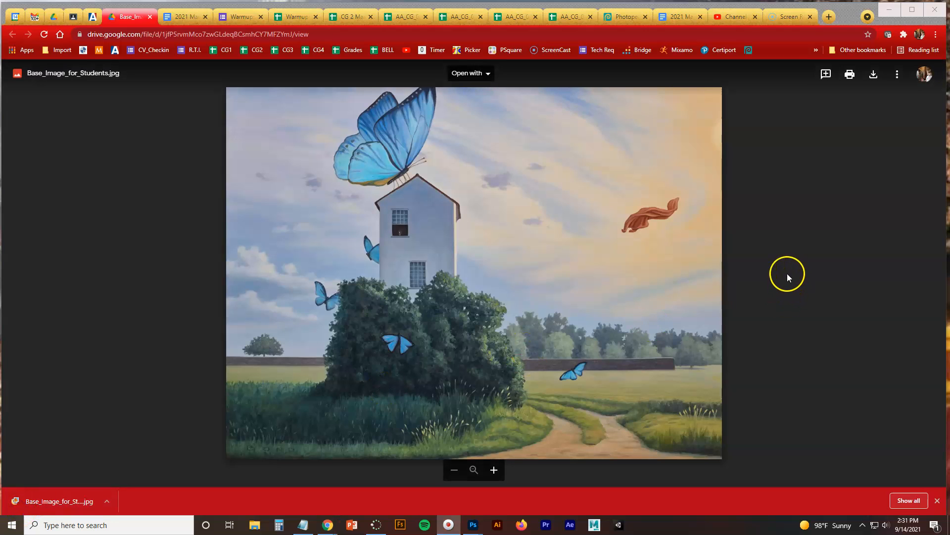
Examine the download location and the ask-where-to-save option in the browser's advanced settings, then close the settings
{"action": "left_click", "coordinate": [935, 36]}
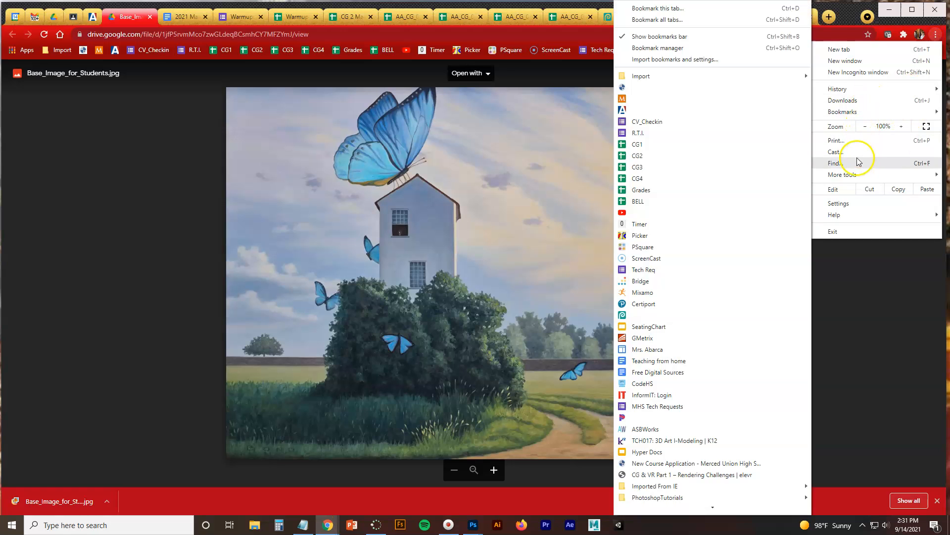
{"action": "left_click", "coordinate": [852, 202]}
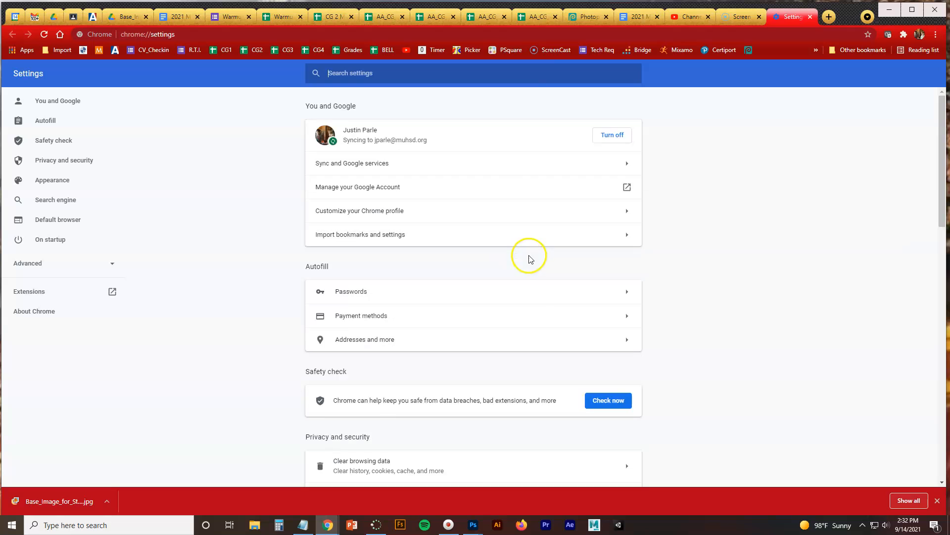
{"action": "scroll", "coordinate": [526, 257], "scroll_direction": "down", "scroll_amount": 5}
{"action": "scroll", "coordinate": [527, 270], "scroll_direction": "down", "scroll_amount": 10}
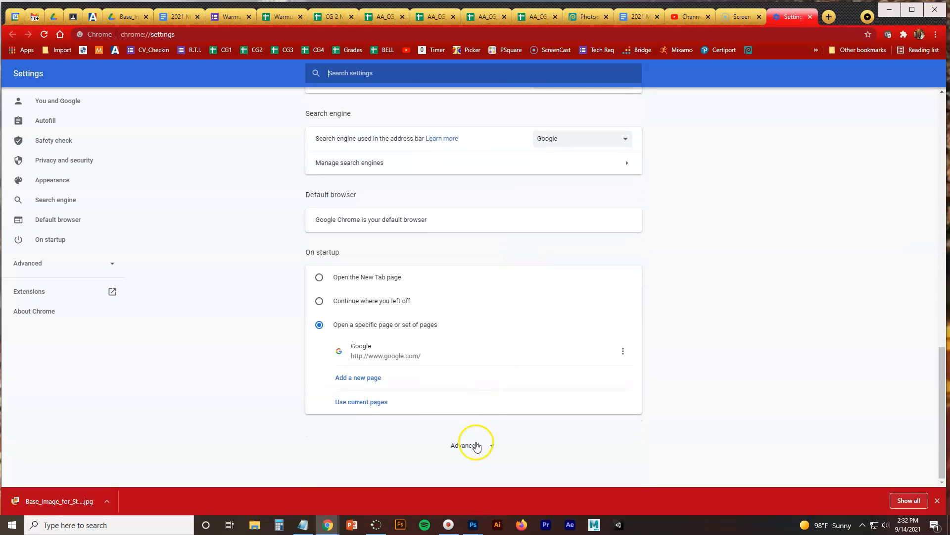
{"action": "left_click", "coordinate": [475, 443]}
{"action": "scroll", "coordinate": [673, 319], "scroll_direction": "down", "scroll_amount": 3}
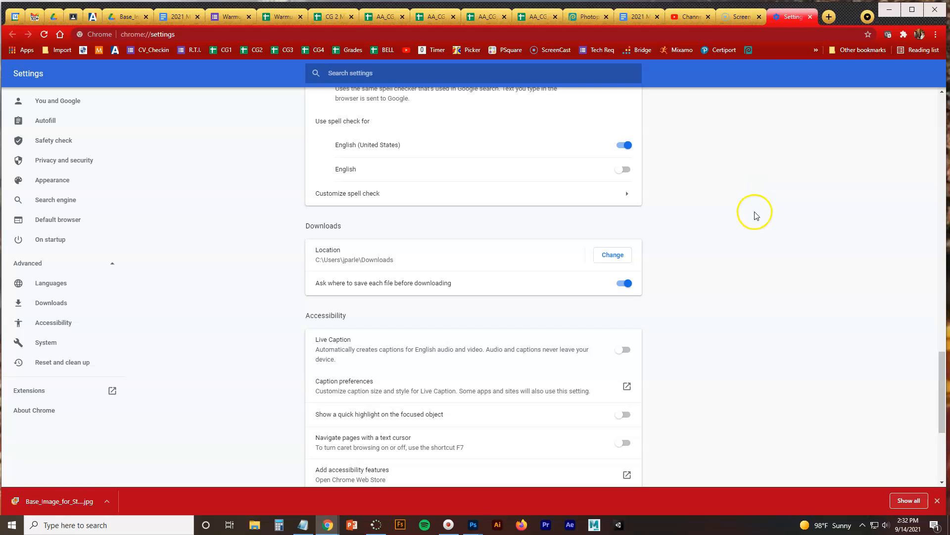
{"action": "scroll", "coordinate": [762, 211], "scroll_direction": "down", "scroll_amount": 4}
{"action": "scroll", "coordinate": [763, 209], "scroll_direction": "up", "scroll_amount": 5}
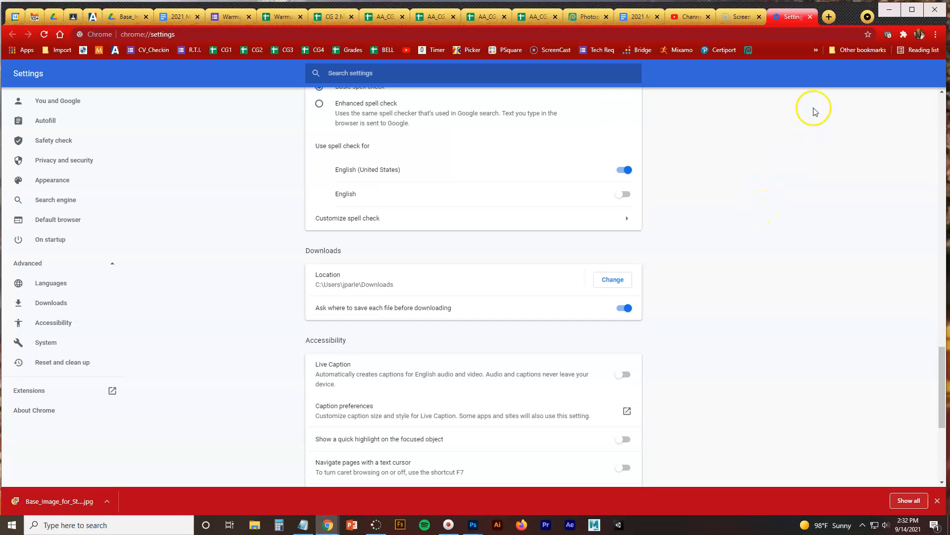
{"action": "left_click", "coordinate": [810, 17]}
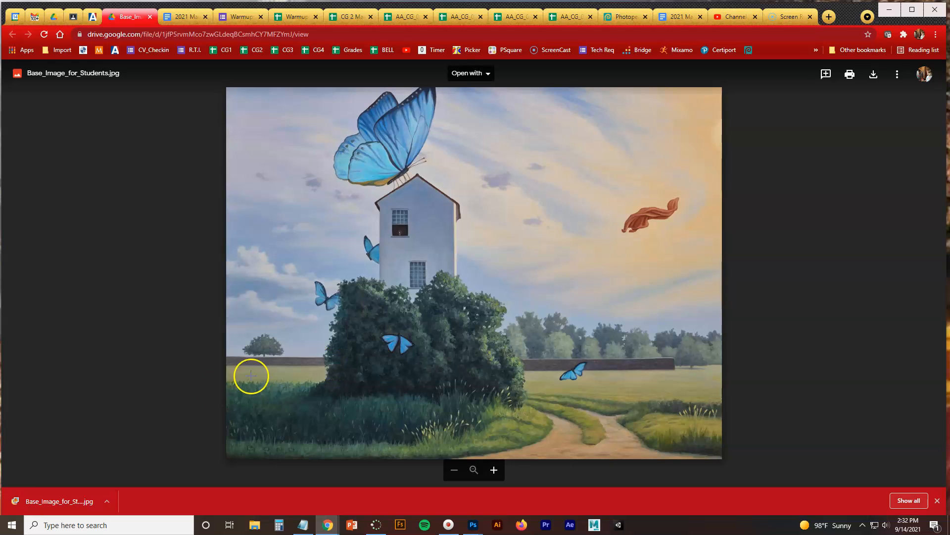
{"action": "left_click", "coordinate": [12, 516]}
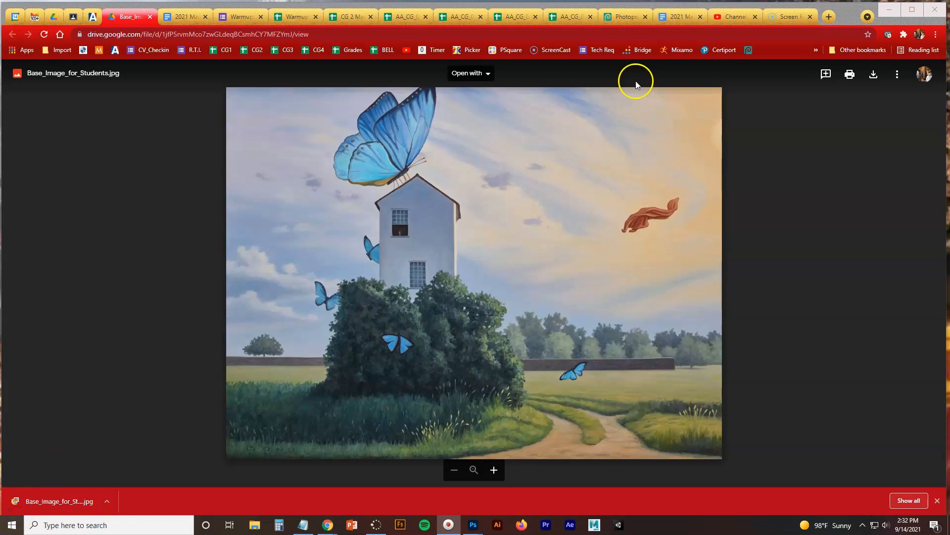
Switch to Photopea, dismiss the browser's download bar and close the Base_Image_for_Students document that is already open
{"action": "left_click", "coordinate": [618, 19]}
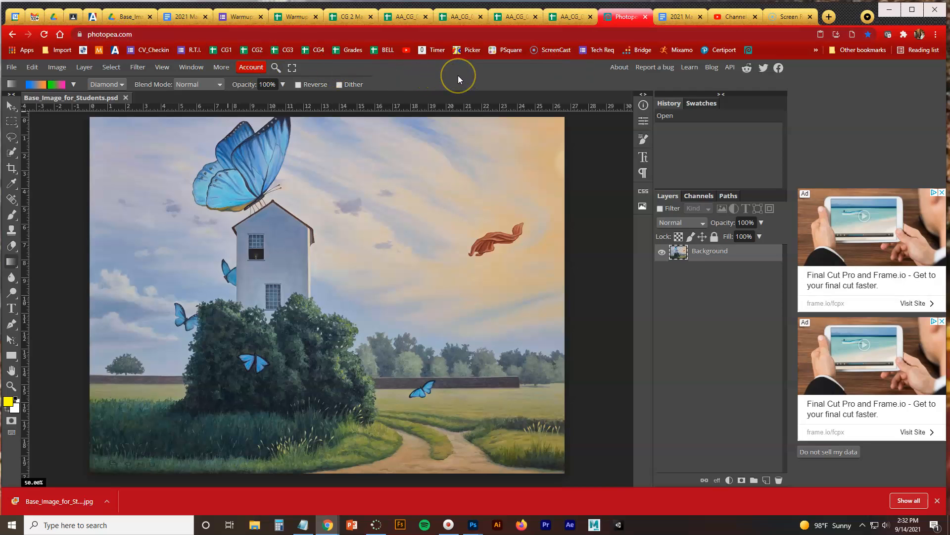
{"action": "left_click", "coordinate": [937, 500]}
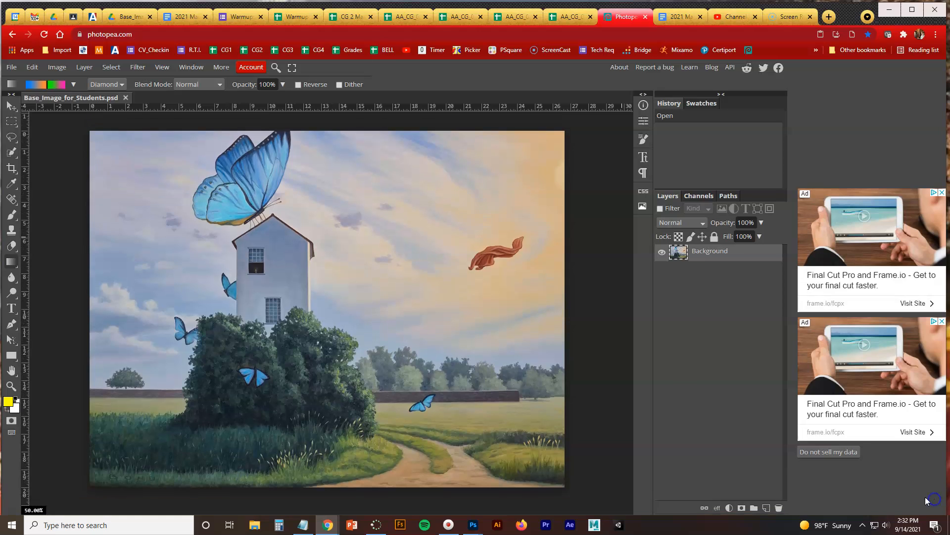
{"action": "left_click", "coordinate": [126, 98]}
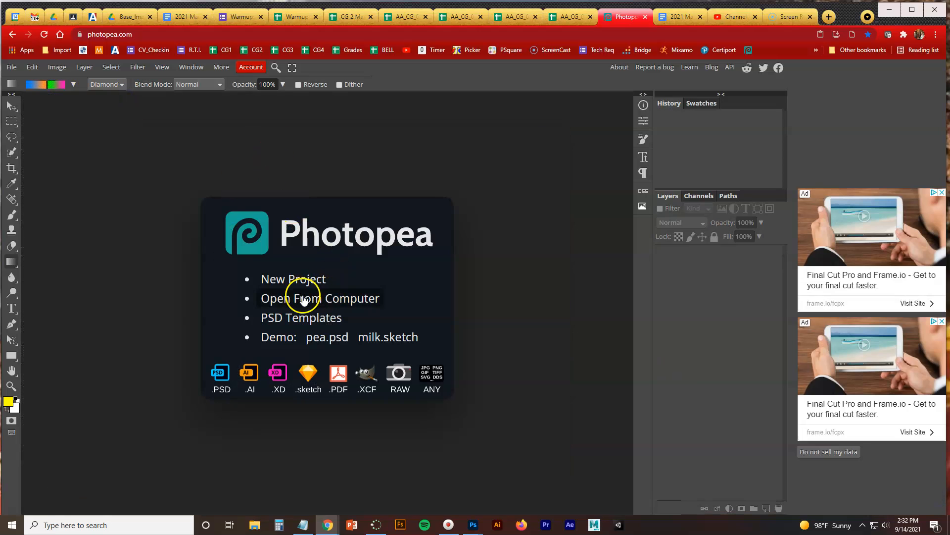
Open Base_Image_for_Students.jpg from the Downloads folder
{"action": "left_click", "coordinate": [12, 71]}
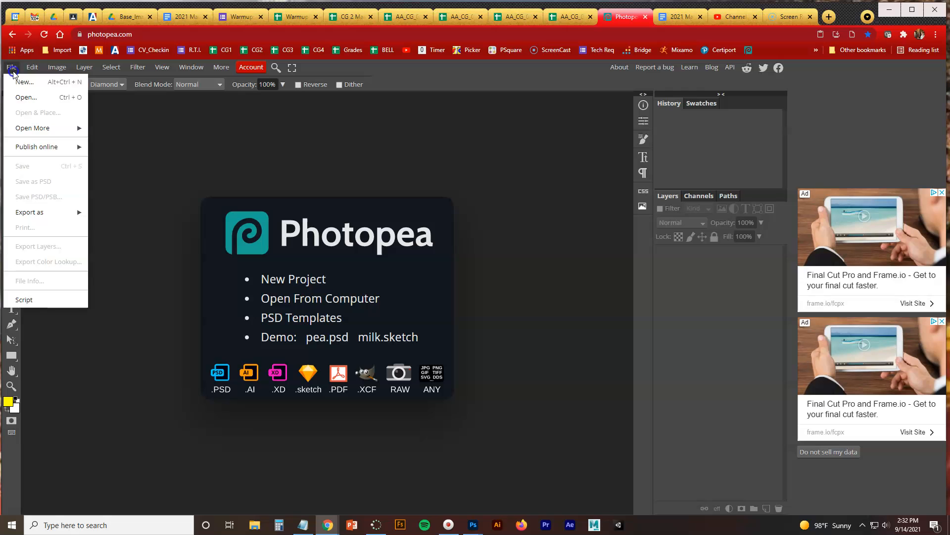
{"action": "left_click", "coordinate": [27, 99]}
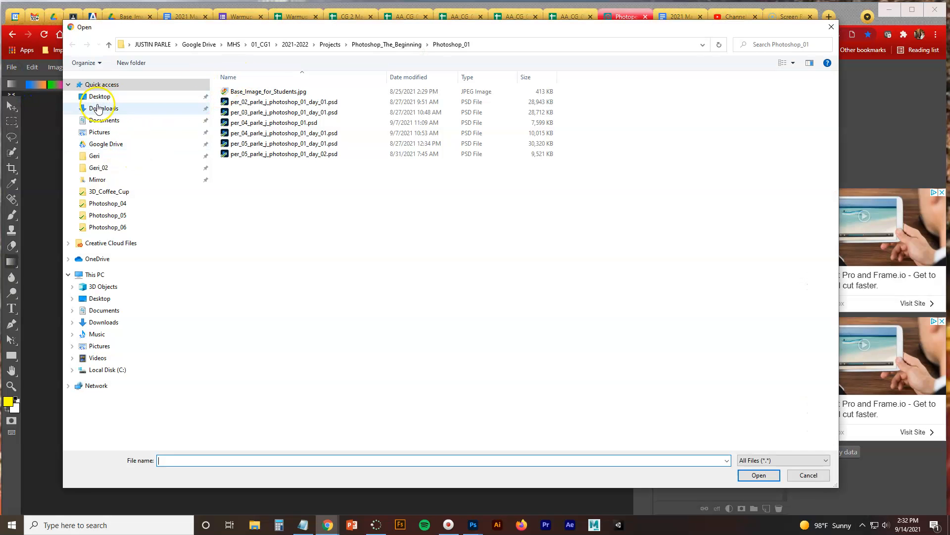
{"action": "left_click", "coordinate": [101, 109]}
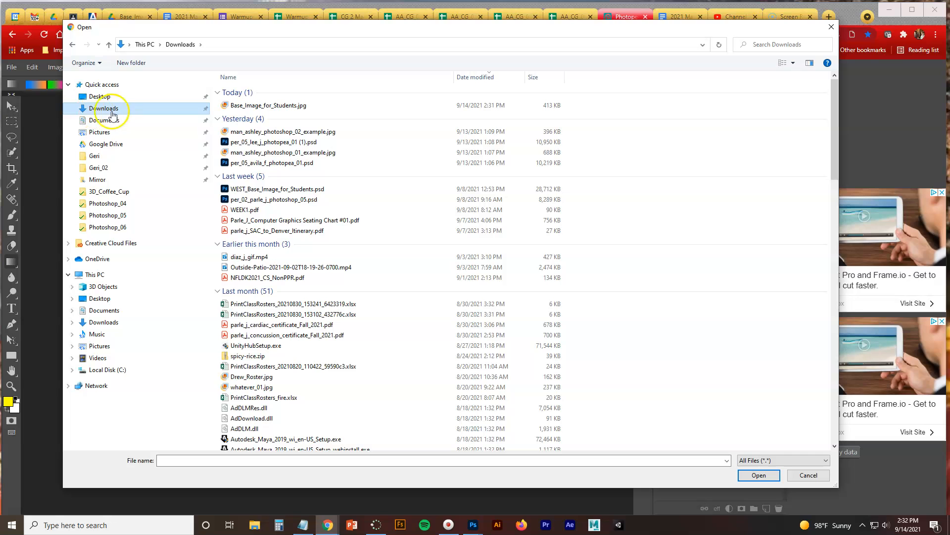
{"action": "left_click", "coordinate": [261, 105]}
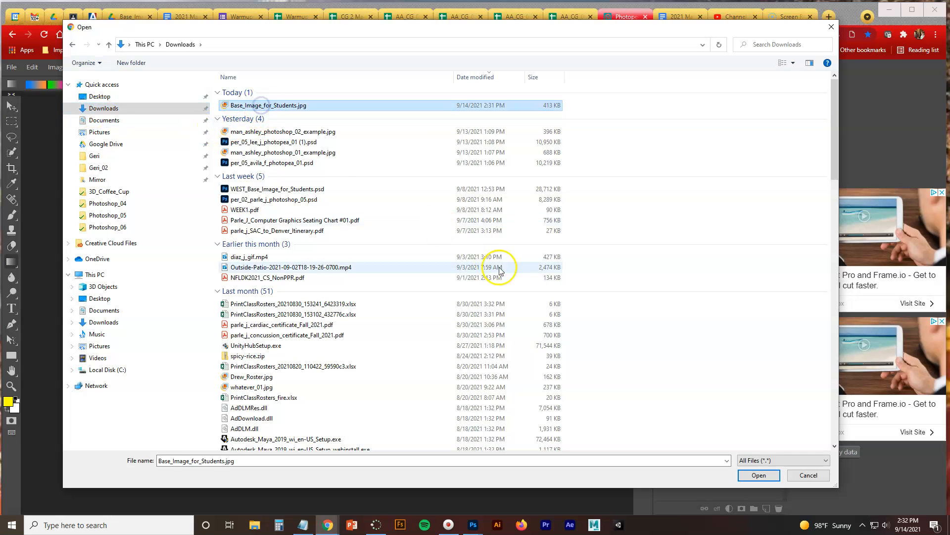
{"action": "left_click", "coordinate": [760, 475]}
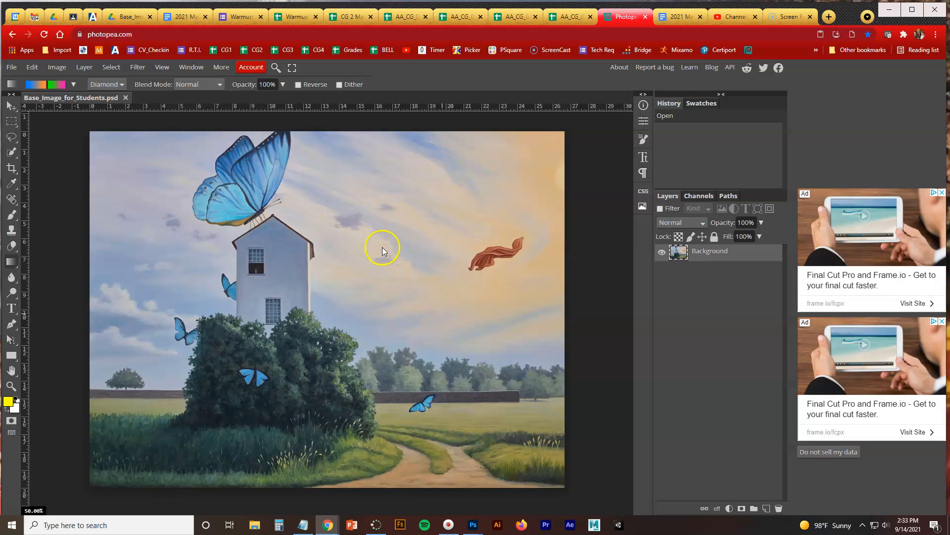
{"action": "left_click", "coordinate": [422, 305]}
{"action": "left_click", "coordinate": [23, 513]}
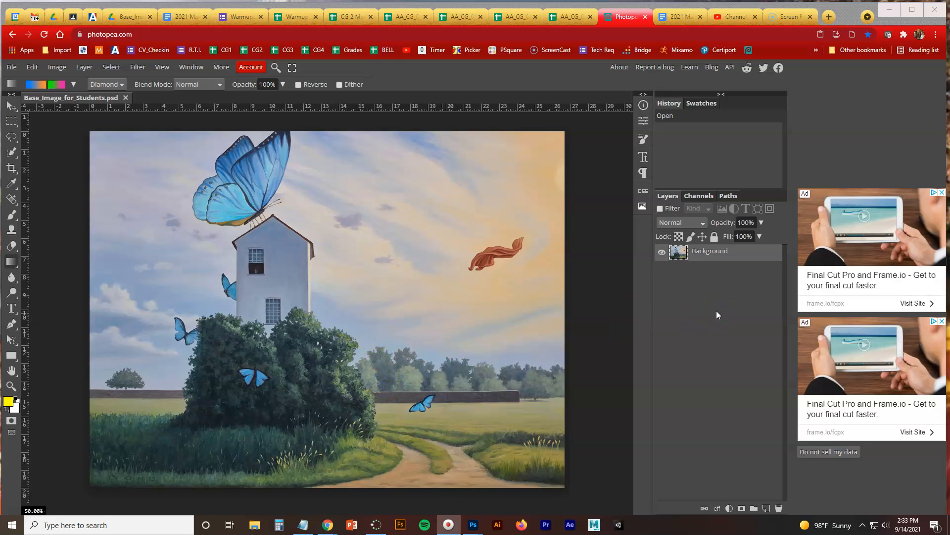
Duplicate the Background layer, and duplicate that copy once more so three image layers are stacked
{"action": "left_click_drag", "start_coordinate": [715, 261], "coordinate": [779, 507]}
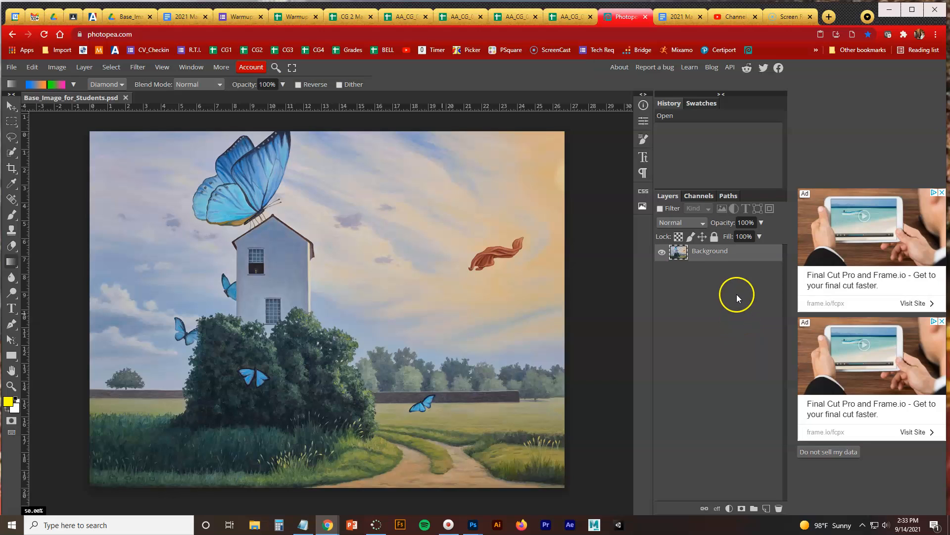
{"action": "left_click_drag", "start_coordinate": [718, 259], "coordinate": [766, 506]}
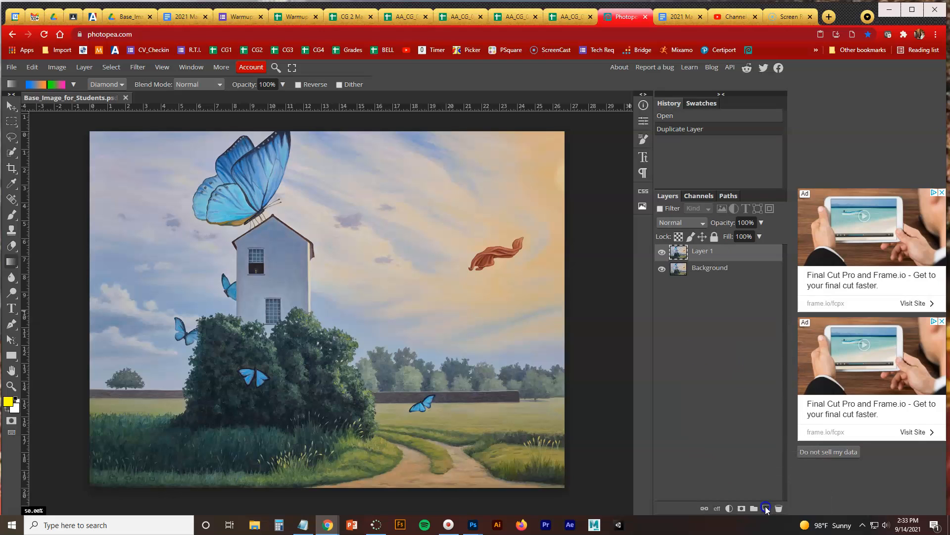
{"action": "left_click_drag", "start_coordinate": [700, 252], "coordinate": [766, 506]}
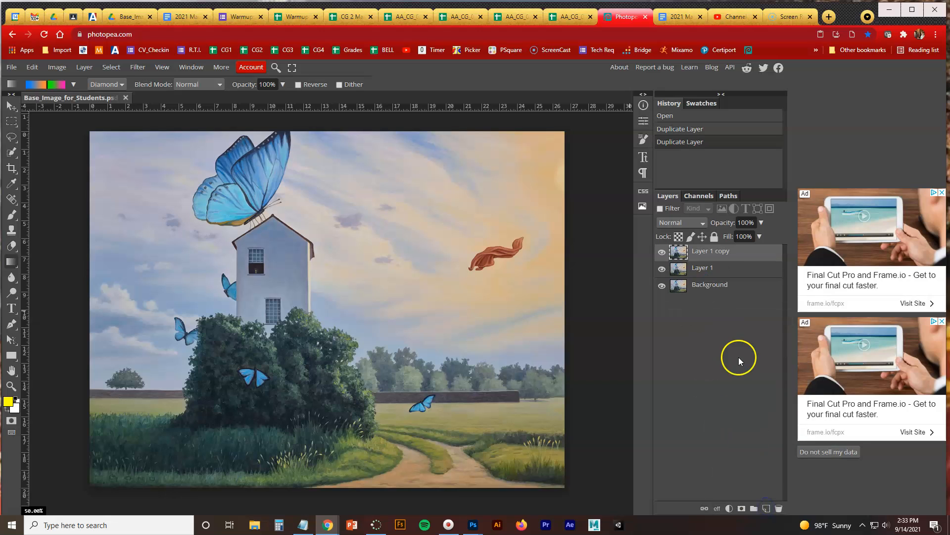
Add a new empty layer directly above Layer 1 and hide the Layer 1 copy layer
{"action": "left_click", "coordinate": [706, 272]}
{"action": "left_click", "coordinate": [708, 287]}
{"action": "left_click", "coordinate": [704, 255]}
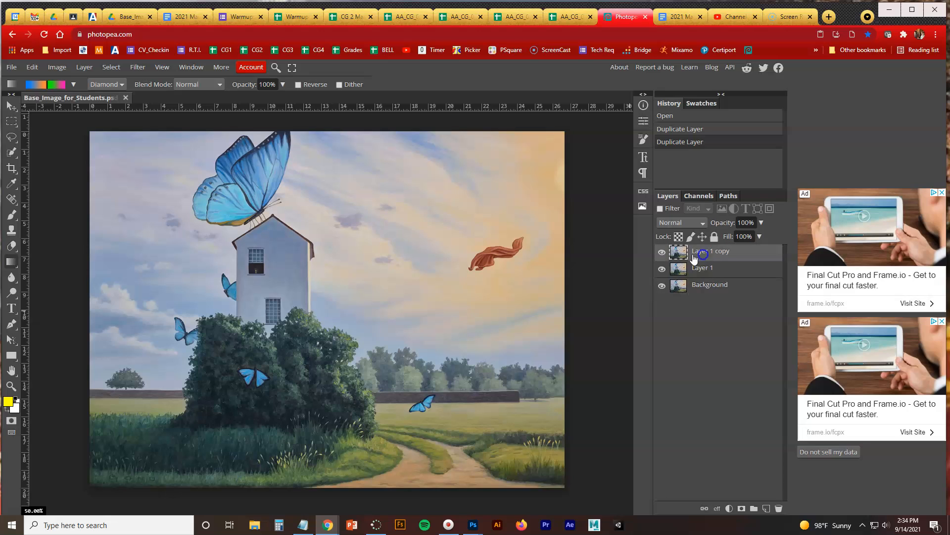
{"action": "left_click", "coordinate": [662, 267]}
{"action": "left_click", "coordinate": [706, 272]}
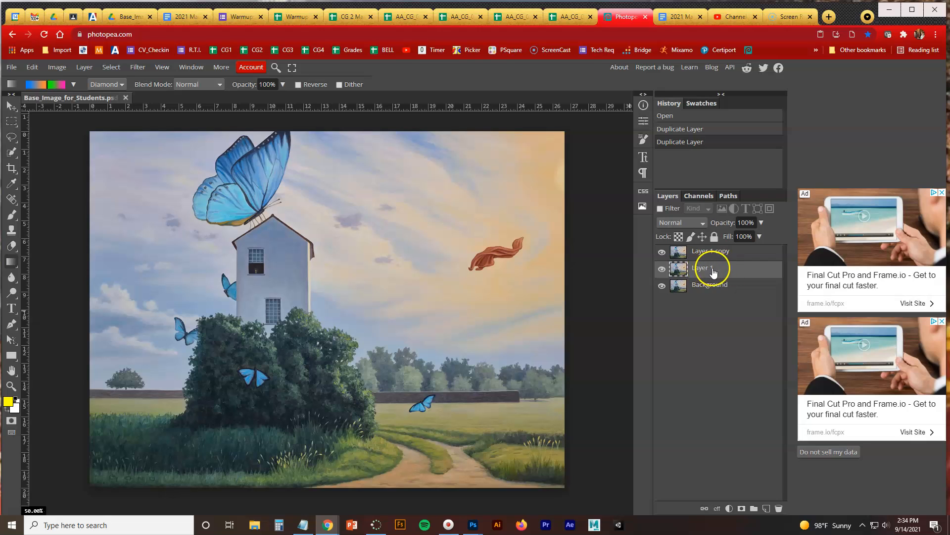
{"action": "left_click", "coordinate": [766, 508]}
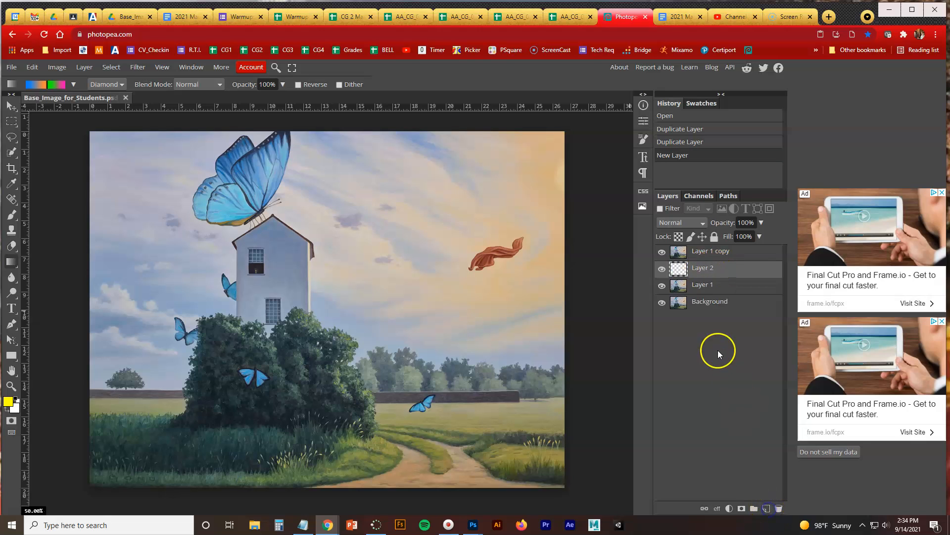
{"action": "left_click", "coordinate": [662, 251]}
{"action": "left_click", "coordinate": [20, 511]}
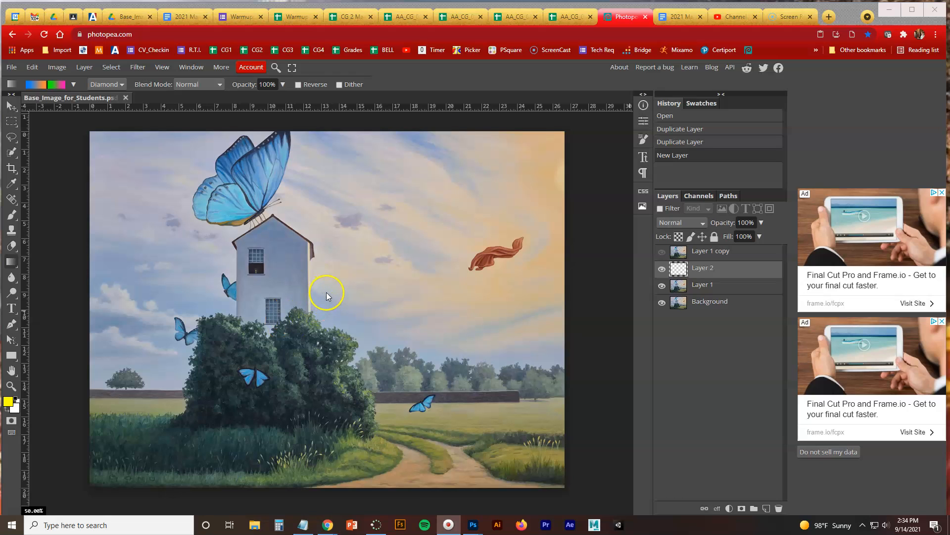
Choose the Brush tool and reduce the brush size to about 64 px
{"action": "left_click", "coordinate": [14, 215]}
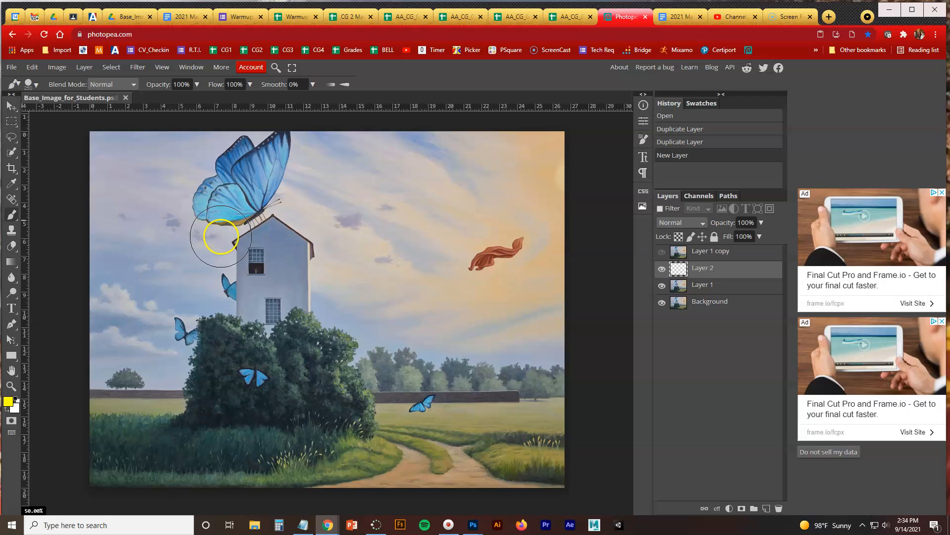
{"action": "left_click", "coordinate": [257, 260]}
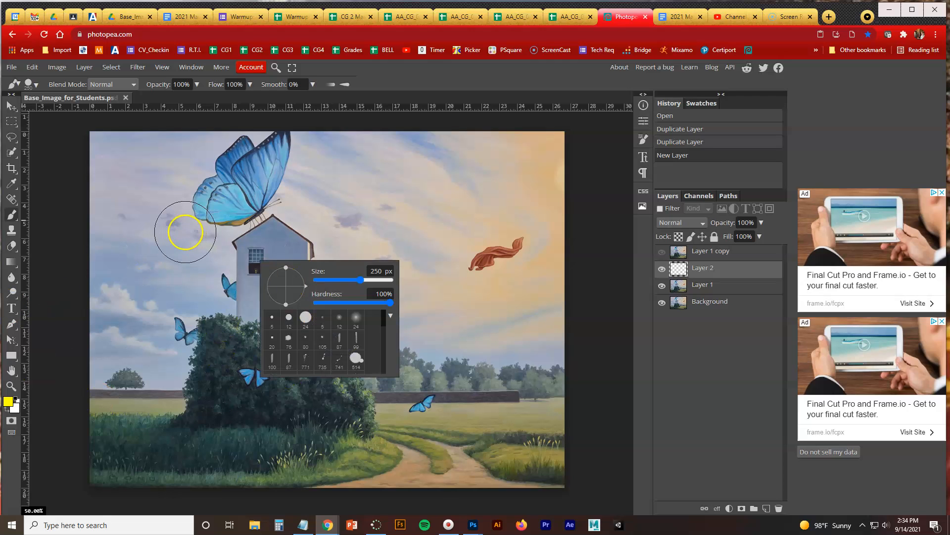
{"action": "left_click_drag", "start_coordinate": [355, 281], "coordinate": [345, 284]}
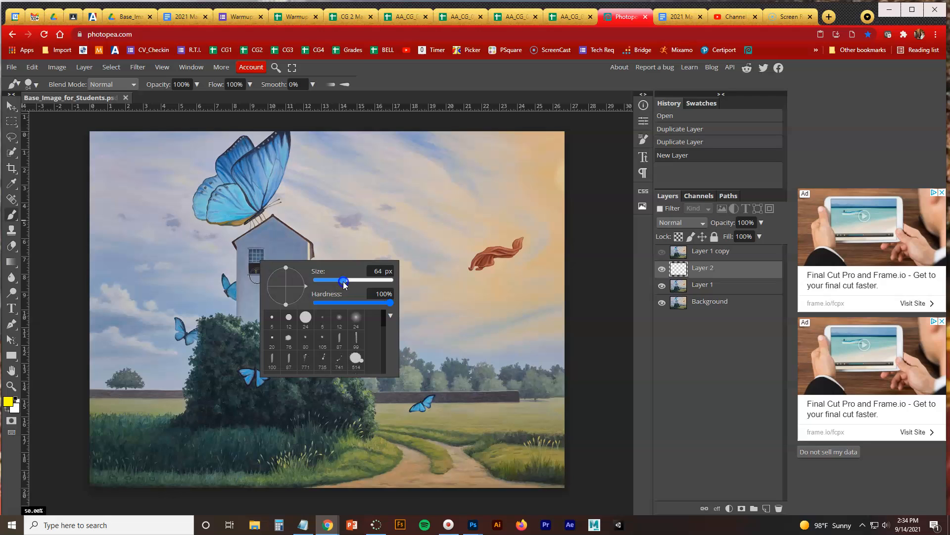
{"action": "left_click", "coordinate": [414, 70]}
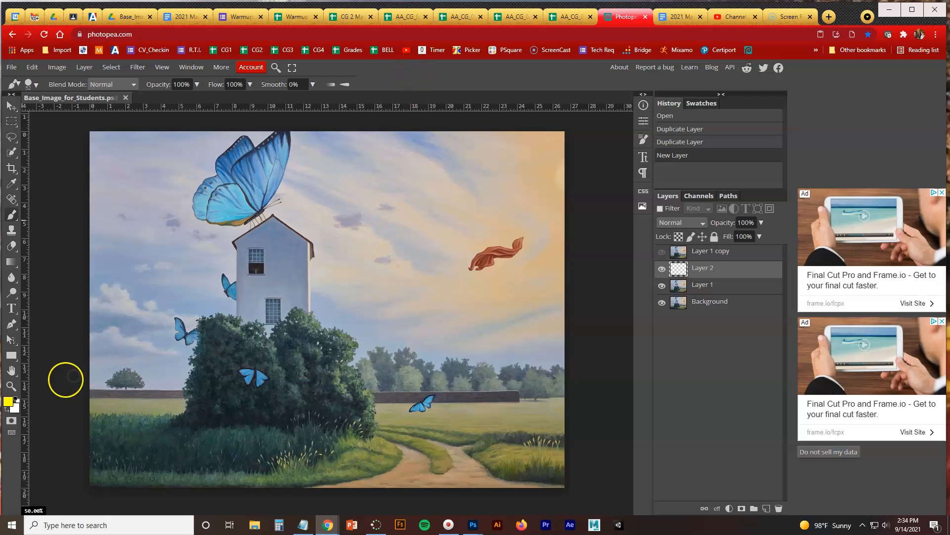
Set the foreground color to a bright red, about #f50d28
{"action": "left_click", "coordinate": [8, 401]}
{"action": "left_click_drag", "start_coordinate": [202, 186], "coordinate": [207, 157]}
{"action": "mouse_move", "coordinate": [206, 193]}
{"action": "left_mouse_down"}
{"action": "mouse_move", "coordinate": [206, 271]}
{"action": "mouse_move", "coordinate": [206, 161]}
{"action": "mouse_move", "coordinate": [194, 161]}
{"action": "left_mouse_up"}
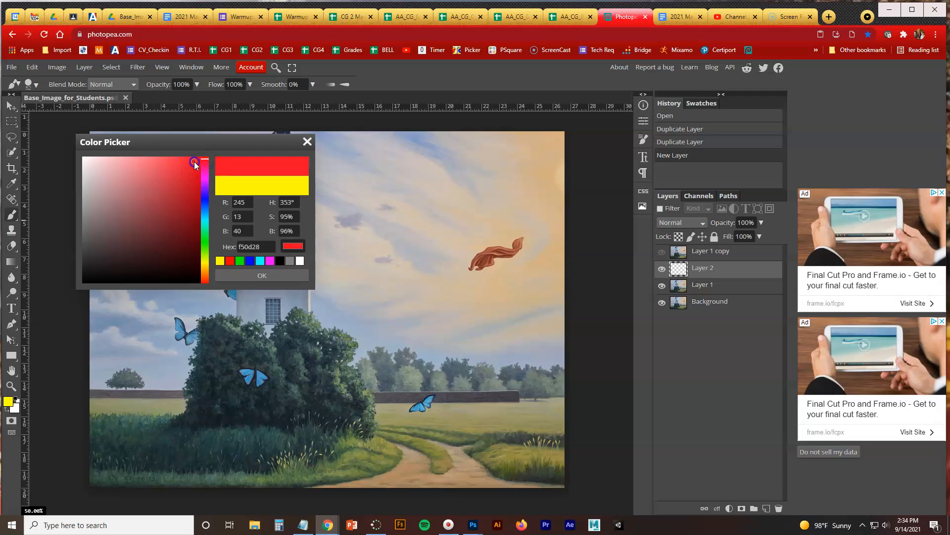
{"action": "left_click", "coordinate": [254, 277]}
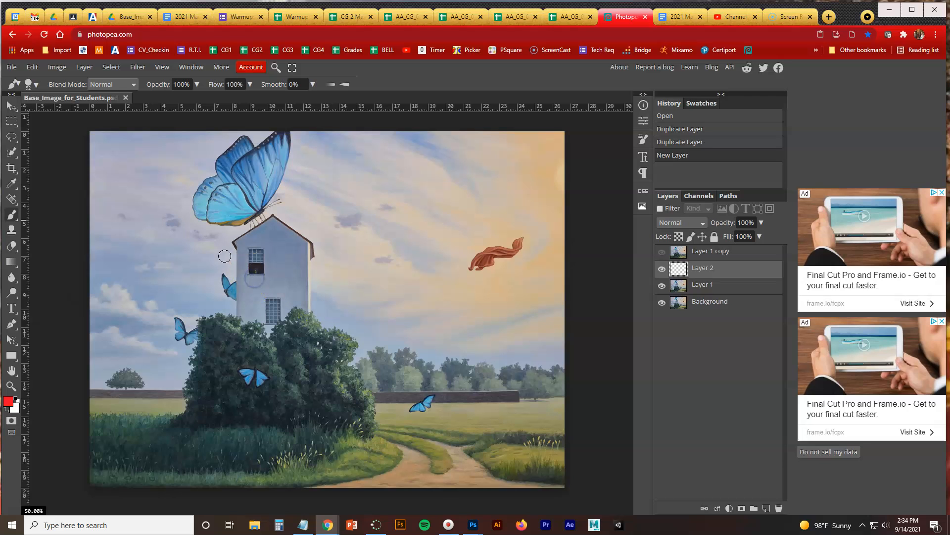
Paint a looping red scribble across the house and sky on Layer 2, and toggle that layer's visibility to check it
{"action": "mouse_move", "coordinate": [423, 240]}
{"action": "left_mouse_down"}
{"action": "mouse_move", "coordinate": [356, 192]}
{"action": "mouse_move", "coordinate": [325, 224]}
{"action": "mouse_move", "coordinate": [323, 266]}
{"action": "mouse_move", "coordinate": [214, 238]}
{"action": "mouse_move", "coordinate": [174, 295]}
{"action": "mouse_move", "coordinate": [279, 310]}
{"action": "mouse_move", "coordinate": [299, 344]}
{"action": "mouse_move", "coordinate": [362, 373]}
{"action": "mouse_move", "coordinate": [378, 316]}
{"action": "mouse_move", "coordinate": [305, 293]}
{"action": "mouse_move", "coordinate": [396, 286]}
{"action": "mouse_move", "coordinate": [359, 228]}
{"action": "mouse_move", "coordinate": [299, 218]}
{"action": "mouse_move", "coordinate": [255, 248]}
{"action": "mouse_move", "coordinate": [247, 314]}
{"action": "mouse_move", "coordinate": [375, 320]}
{"action": "mouse_move", "coordinate": [417, 269]}
{"action": "mouse_move", "coordinate": [289, 280]}
{"action": "mouse_move", "coordinate": [323, 265]}
{"action": "left_mouse_up"}
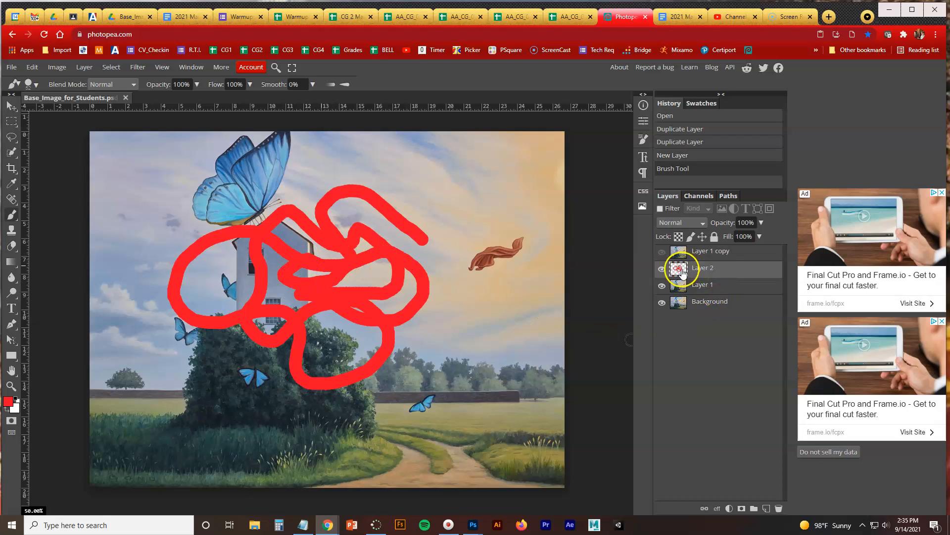
{"action": "left_click", "coordinate": [662, 270]}
{"action": "left_click", "coordinate": [663, 270]}
{"action": "left_click", "coordinate": [662, 270]}
{"action": "left_click", "coordinate": [662, 269]}
{"action": "left_click", "coordinate": [662, 270]}
{"action": "left_click", "coordinate": [662, 269]}
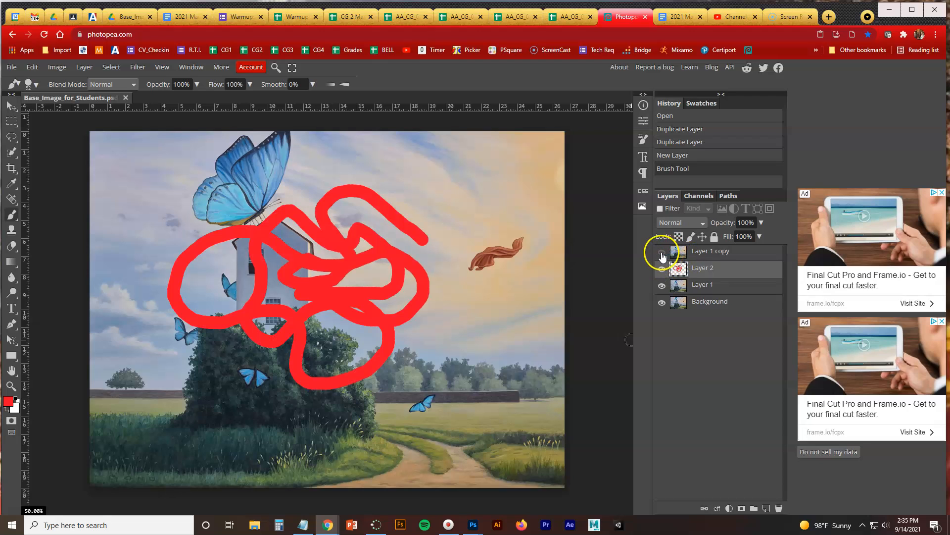
Compare the image with Layer 1 copy shown and hidden, selecting the layers of the stack one after another
{"action": "left_click", "coordinate": [663, 255]}
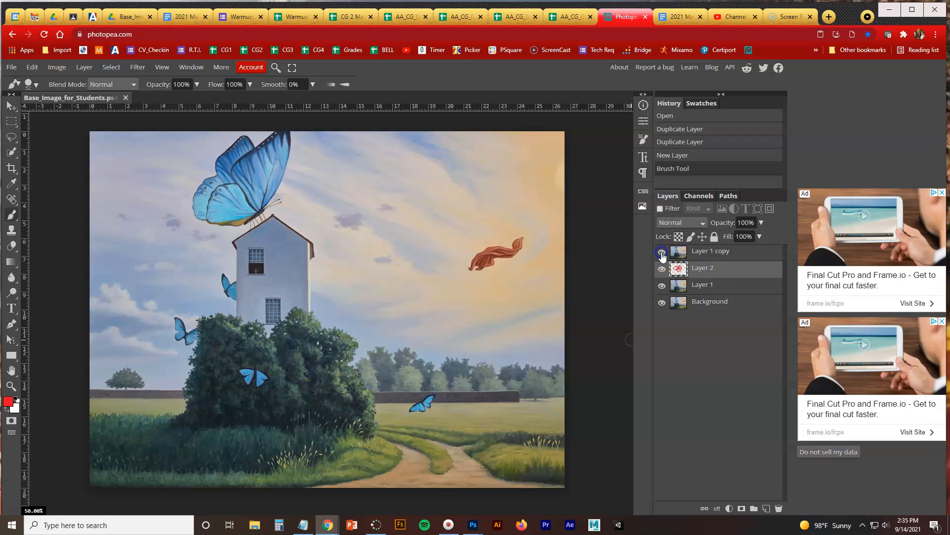
{"action": "left_click", "coordinate": [698, 253]}
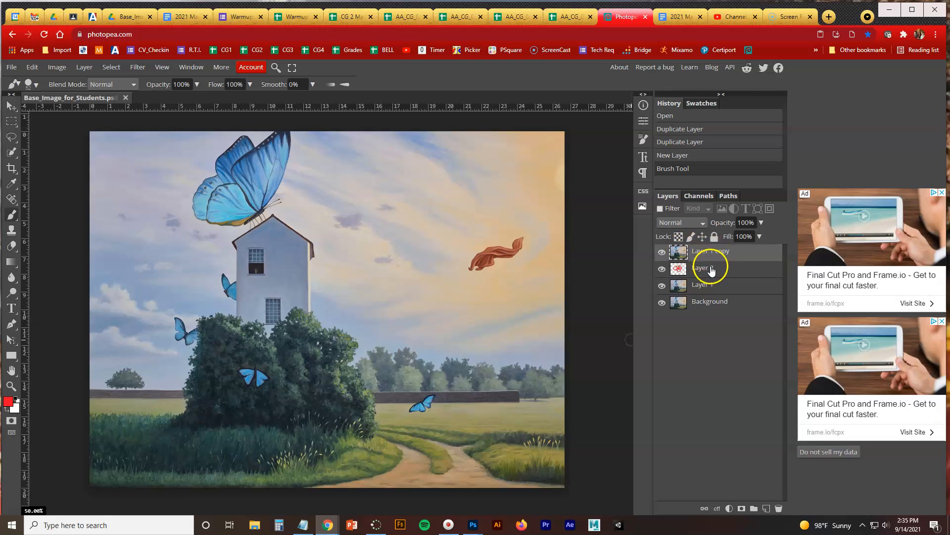
{"action": "left_click", "coordinate": [707, 268]}
{"action": "left_click", "coordinate": [711, 285]}
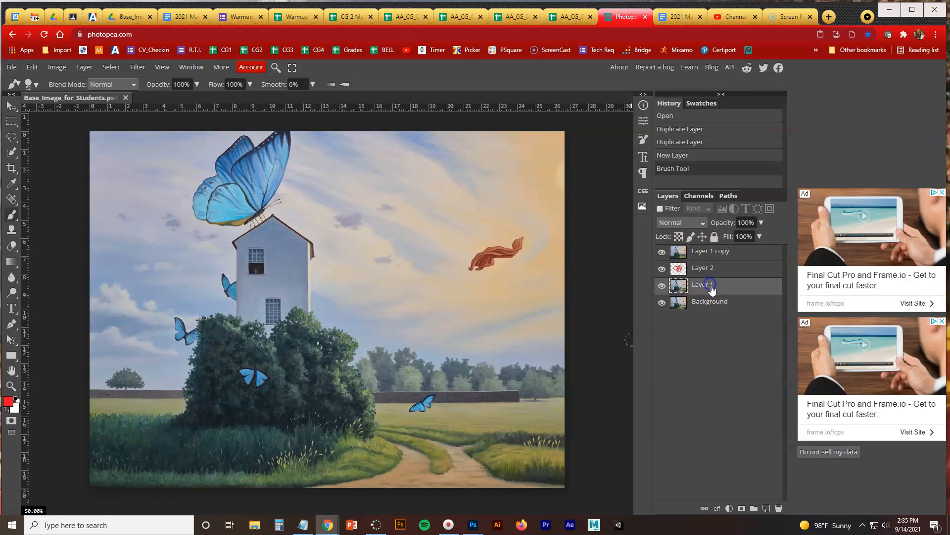
{"action": "left_click", "coordinate": [713, 303]}
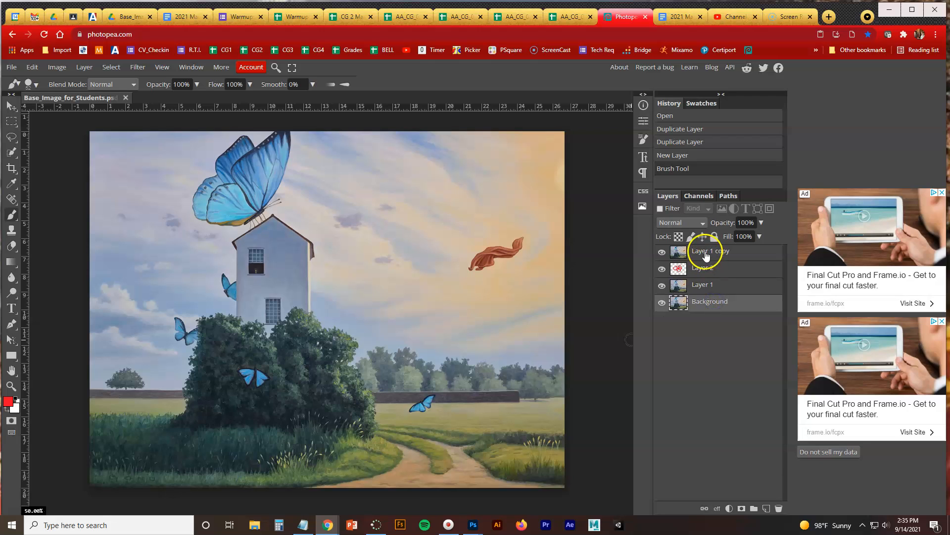
{"action": "left_click", "coordinate": [700, 251]}
{"action": "left_click", "coordinate": [703, 266]}
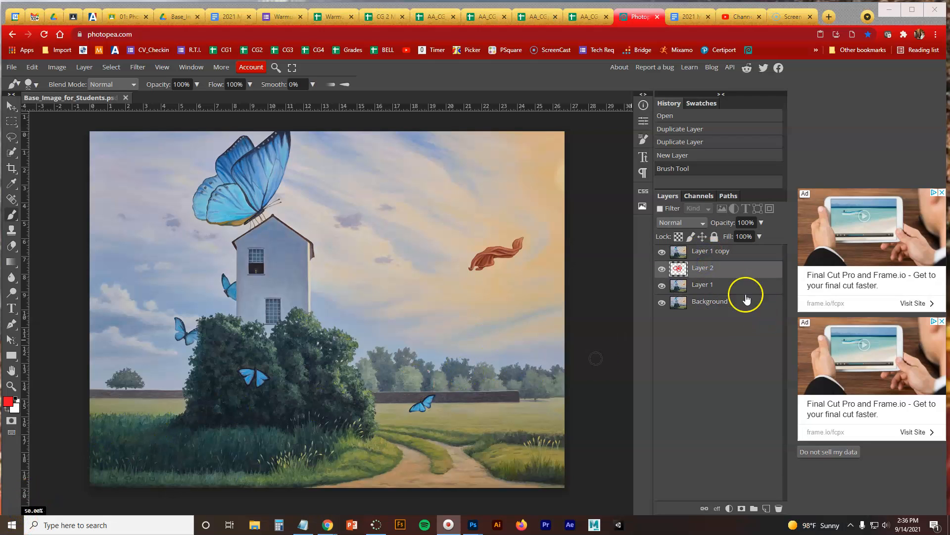
{"action": "left_click", "coordinate": [662, 252]}
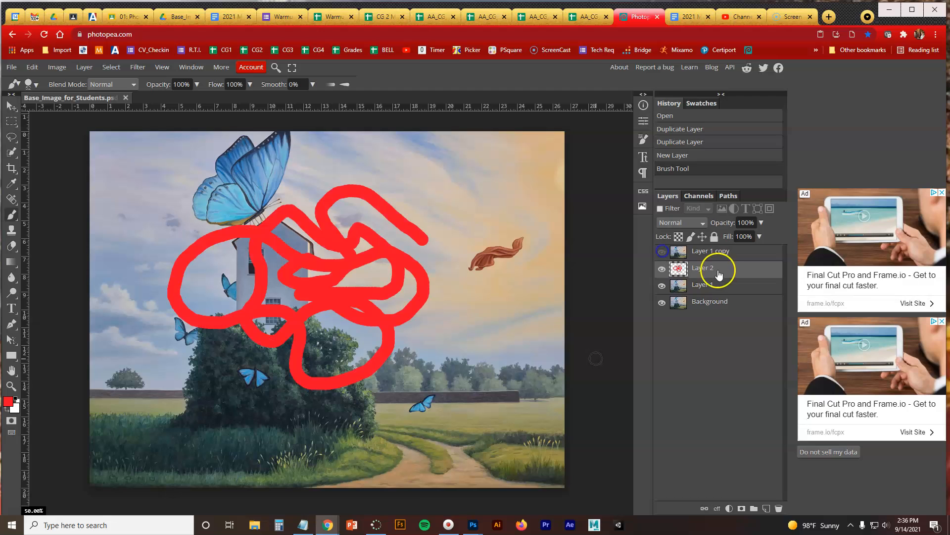
Add a new empty layer directly above Layer 2 and set the foreground color to a bright sky blue
{"action": "left_click", "coordinate": [766, 508]}
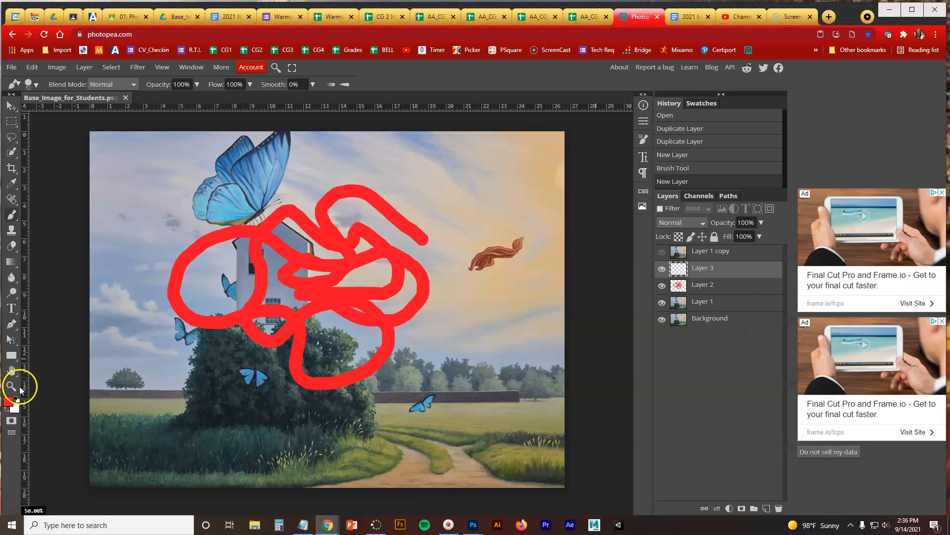
{"action": "left_click", "coordinate": [8, 401]}
{"action": "left_click", "coordinate": [204, 217]}
{"action": "left_click", "coordinate": [196, 160]}
{"action": "left_click", "coordinate": [242, 275]}
Switch to a larger, soft-edged brush and paint loose blue loops over the red scribble on Layer 3
{"action": "right_click", "coordinate": [252, 268]}
{"action": "mouse_move", "coordinate": [333, 288]}
{"action": "left_mouse_down"}
{"action": "mouse_move", "coordinate": [379, 312]}
{"action": "mouse_move", "coordinate": [368, 315]}
{"action": "mouse_move", "coordinate": [348, 293]}
{"action": "left_mouse_up"}
{"action": "left_click", "coordinate": [457, 108]}
{"action": "mouse_move", "coordinate": [390, 198]}
{"action": "left_mouse_down"}
{"action": "mouse_move", "coordinate": [223, 266]}
{"action": "mouse_move", "coordinate": [197, 325]}
{"action": "mouse_move", "coordinate": [213, 332]}
{"action": "mouse_move", "coordinate": [288, 306]}
{"action": "mouse_move", "coordinate": [377, 258]}
{"action": "mouse_move", "coordinate": [404, 276]}
{"action": "mouse_move", "coordinate": [406, 299]}
{"action": "mouse_move", "coordinate": [286, 377]}
{"action": "mouse_move", "coordinate": [300, 397]}
{"action": "mouse_move", "coordinate": [386, 400]}
{"action": "mouse_move", "coordinate": [432, 358]}
{"action": "mouse_move", "coordinate": [335, 285]}
{"action": "mouse_move", "coordinate": [261, 200]}
{"action": "left_mouse_up"}
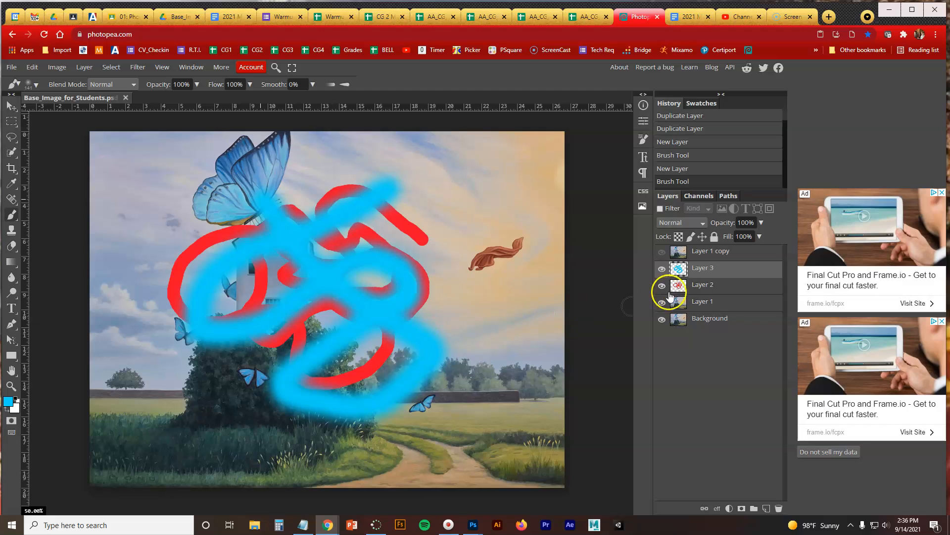
Apply a Bevel and Emboss effect to Layer 3 with 100% depth, 52 px size, a 121° angle and 34° altitude
{"action": "left_click", "coordinate": [717, 508]}
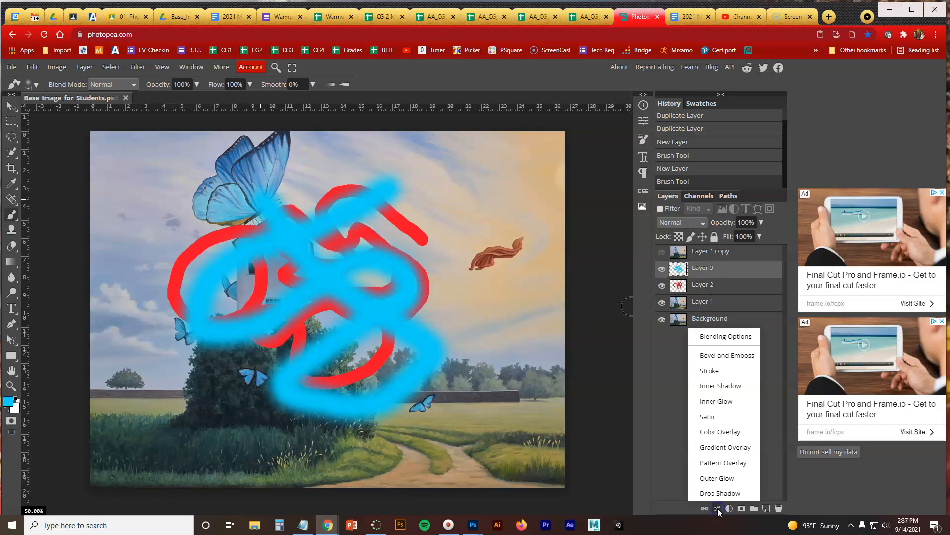
{"action": "left_click", "coordinate": [735, 362]}
{"action": "left_click_drag", "start_coordinate": [286, 149], "coordinate": [721, 175]}
{"action": "mouse_move", "coordinate": [663, 243]}
{"action": "left_mouse_down"}
{"action": "mouse_move", "coordinate": [672, 244]}
{"action": "mouse_move", "coordinate": [667, 265]}
{"action": "mouse_move", "coordinate": [674, 256]}
{"action": "left_mouse_up"}
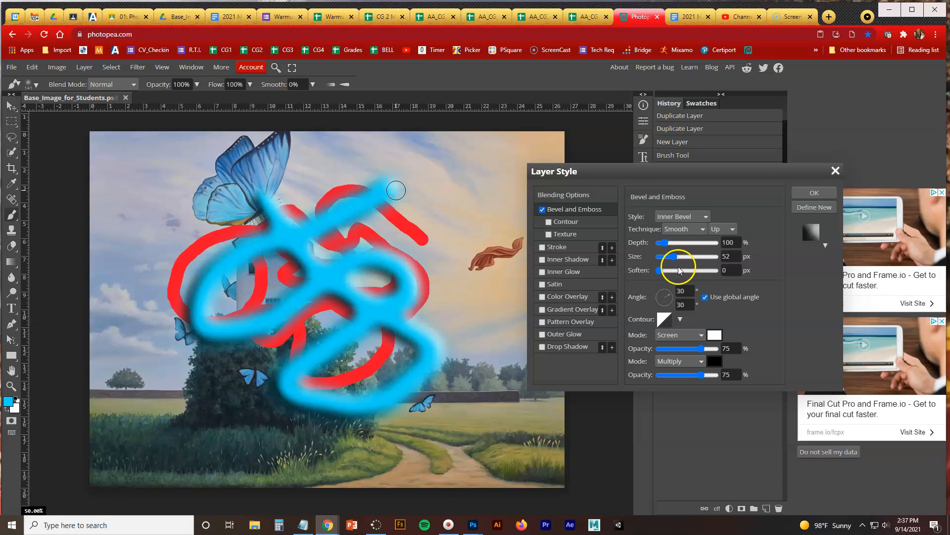
{"action": "left_click_drag", "start_coordinate": [667, 297], "coordinate": [664, 296]}
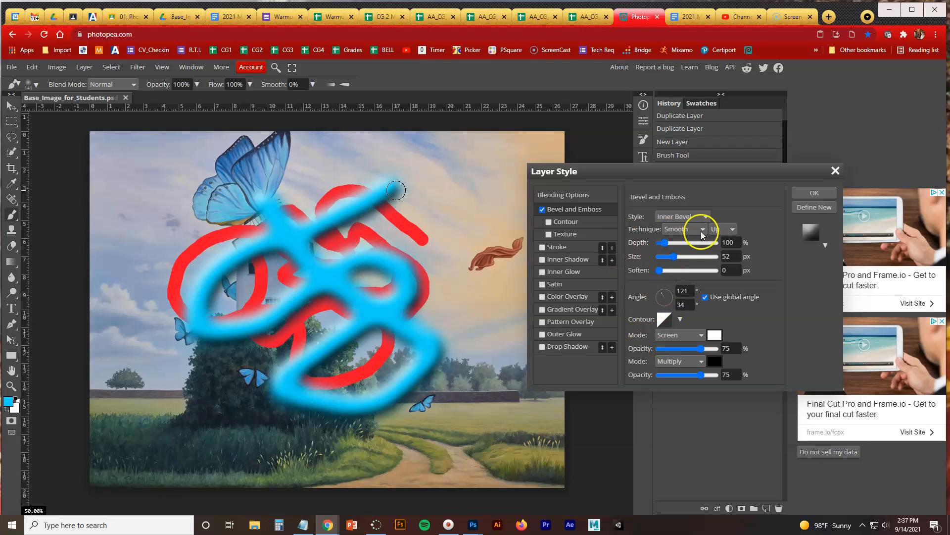
{"action": "left_click", "coordinate": [814, 193]}
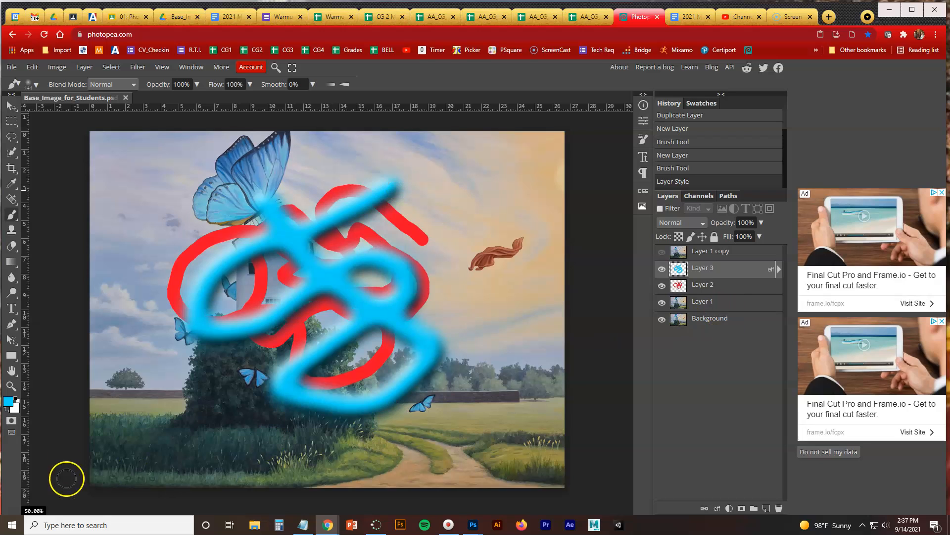
Select Layer 3 and expand its list of applied effects
{"action": "left_click", "coordinate": [23, 514]}
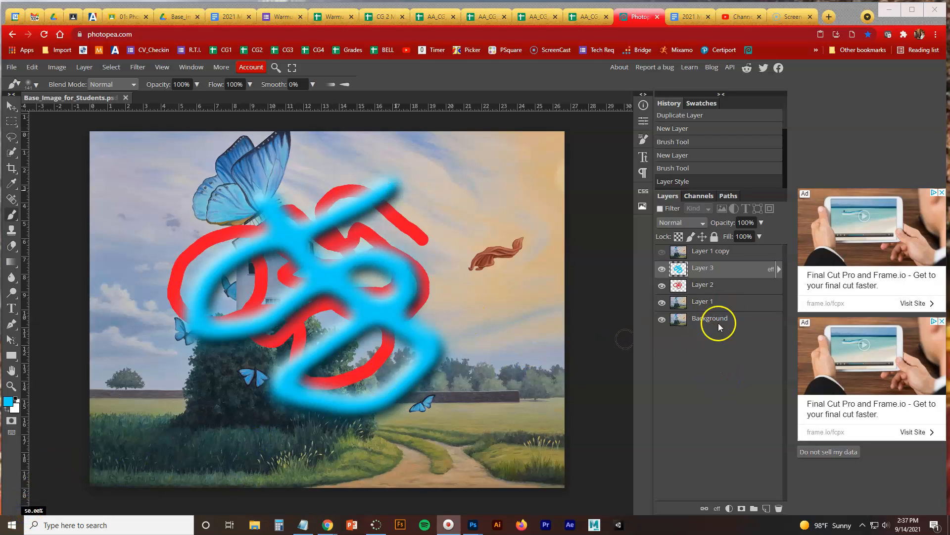
{"action": "left_click", "coordinate": [713, 273]}
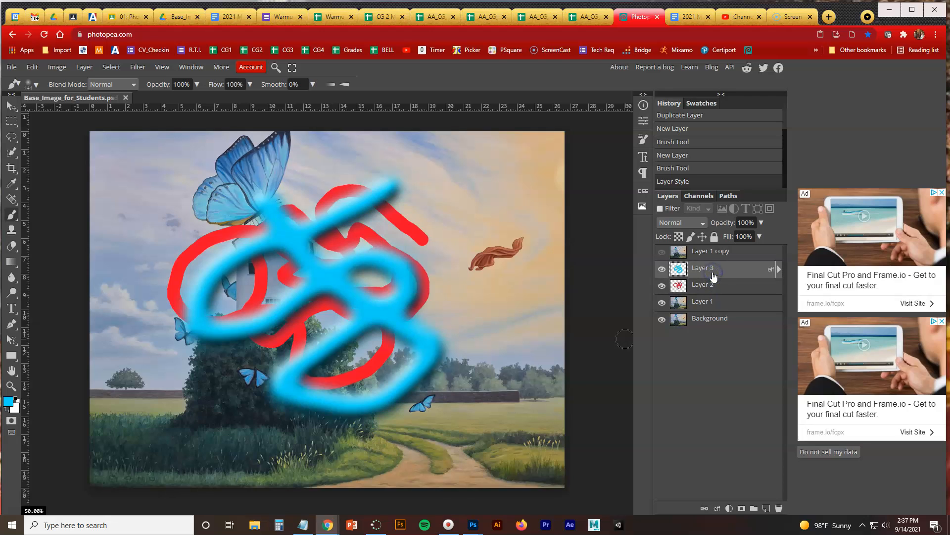
{"action": "left_click", "coordinate": [779, 269]}
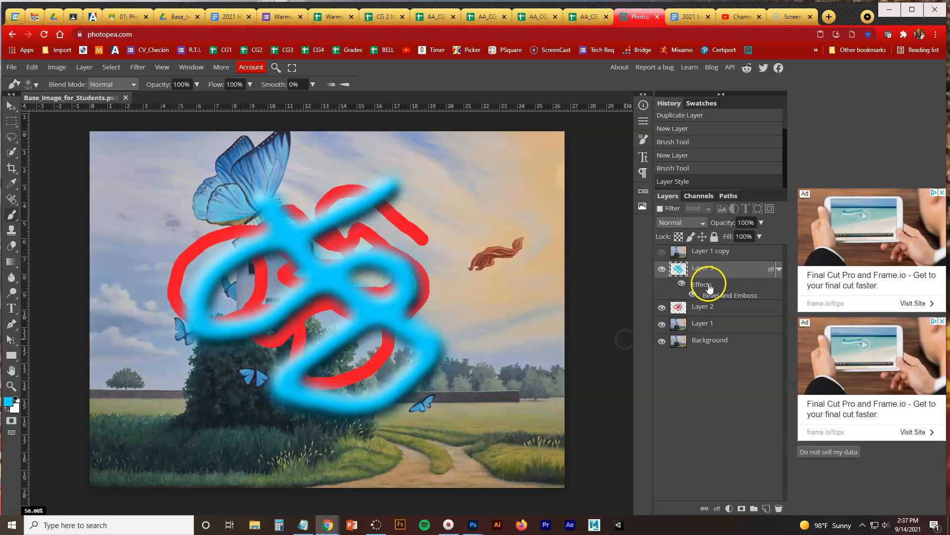
Try the Multiply and Linear Burn blend modes on Layer 3, and settle on Screen
{"action": "left_click", "coordinate": [682, 223]}
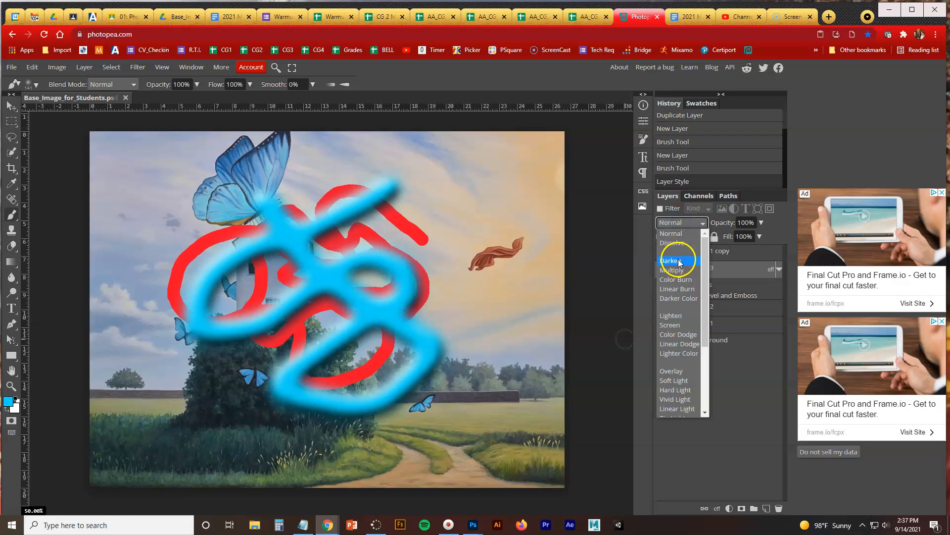
{"action": "left_click", "coordinate": [679, 269]}
{"action": "left_click", "coordinate": [690, 225]}
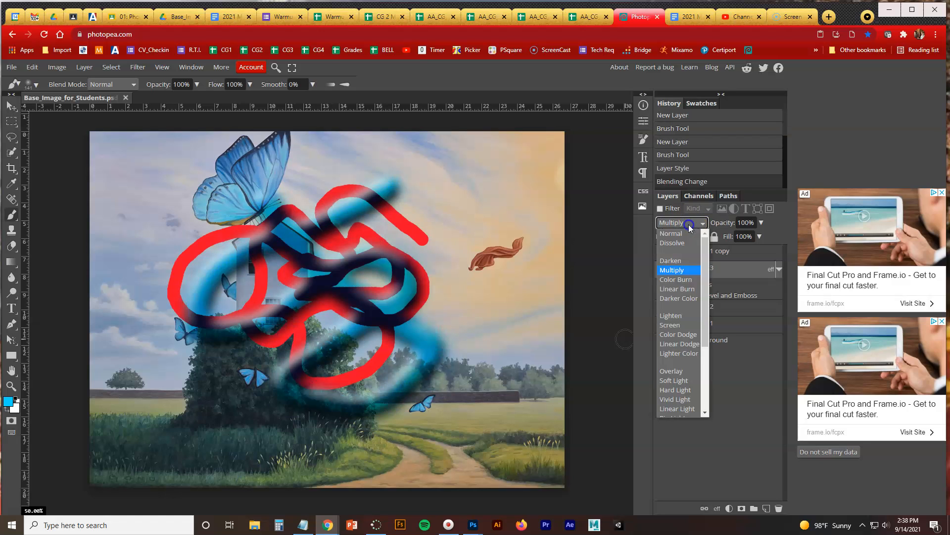
{"action": "left_click", "coordinate": [682, 281]}
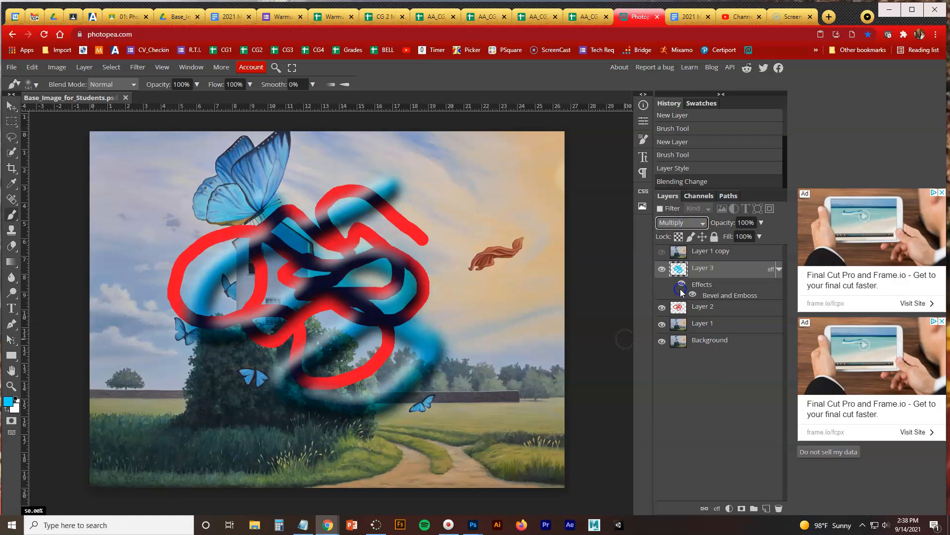
{"action": "left_click", "coordinate": [686, 224]}
{"action": "left_click", "coordinate": [679, 325]}
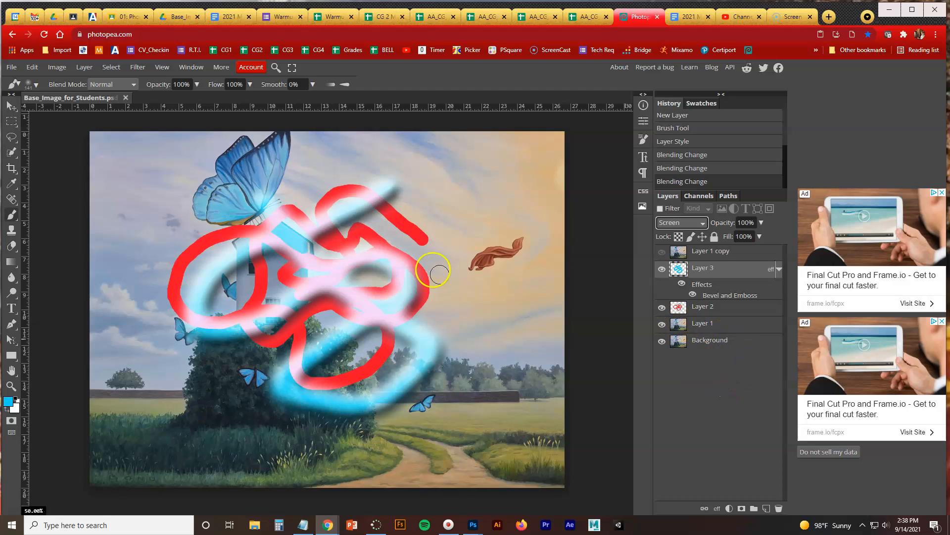
Save the document as a PSD in Downloads, named with the prefix per_02, the student's name and the suffix photoshop_01
{"action": "left_click", "coordinate": [18, 74]}
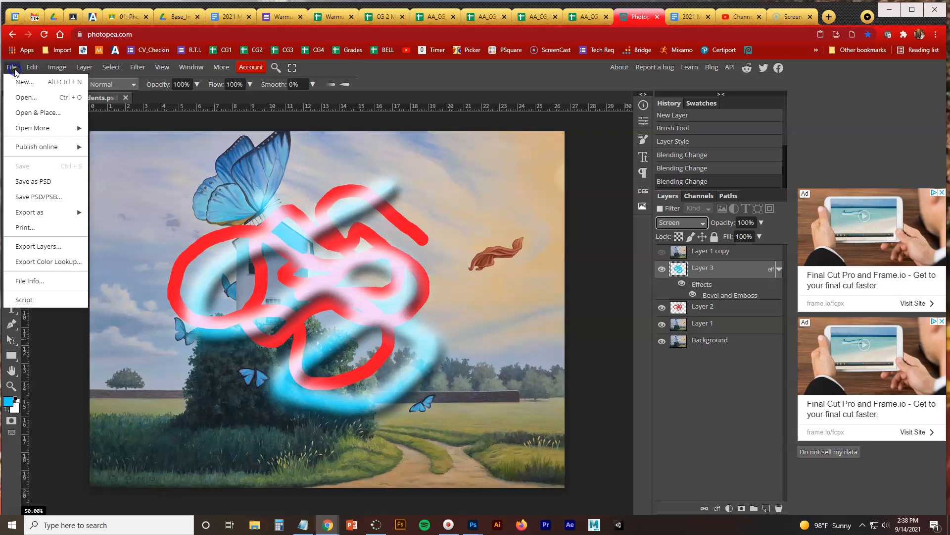
{"action": "left_click", "coordinate": [41, 179]}
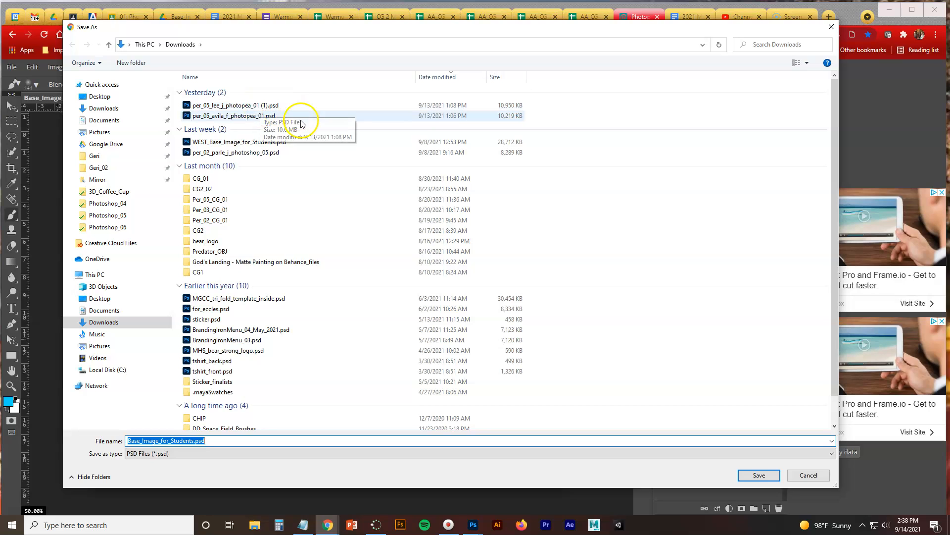
{"action": "left_click_drag", "start_coordinate": [335, 32], "coordinate": [343, 36]}
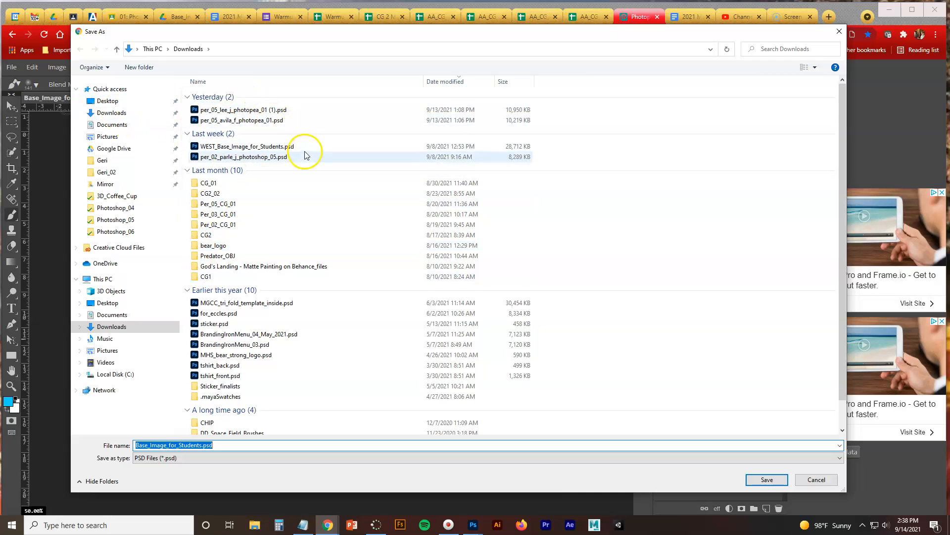
{"action": "left_click", "coordinate": [190, 444]}
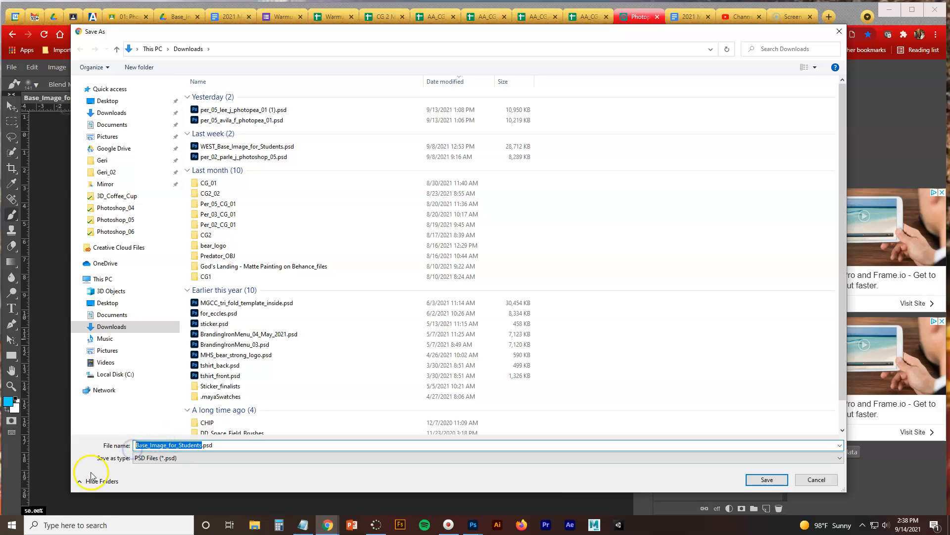
{"action": "left_click", "coordinate": [21, 513]}
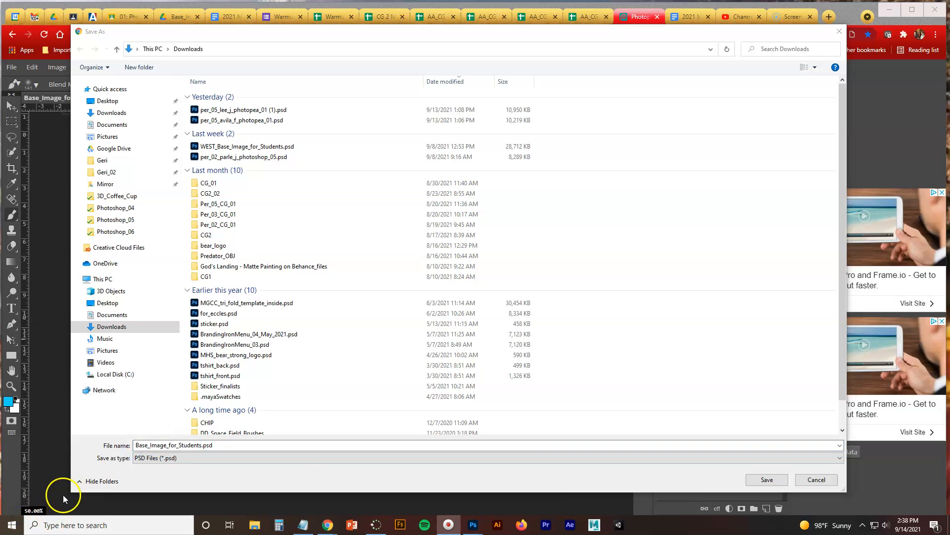
{"action": "left_click", "coordinate": [181, 445]}
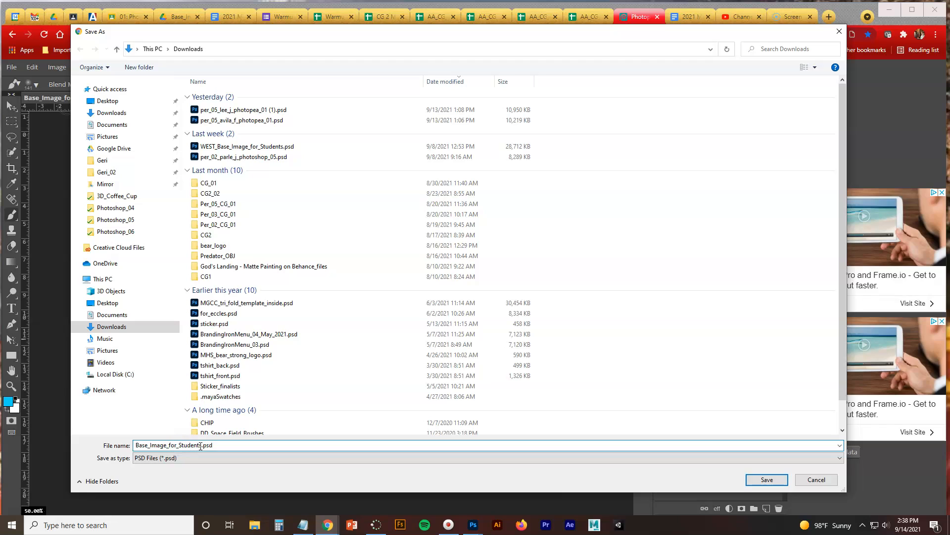
{"action": "left_click_drag", "start_coordinate": [200, 446], "coordinate": [136, 448]}
{"action": "type", "text": "per_02_parle_j_photoshop_01"}
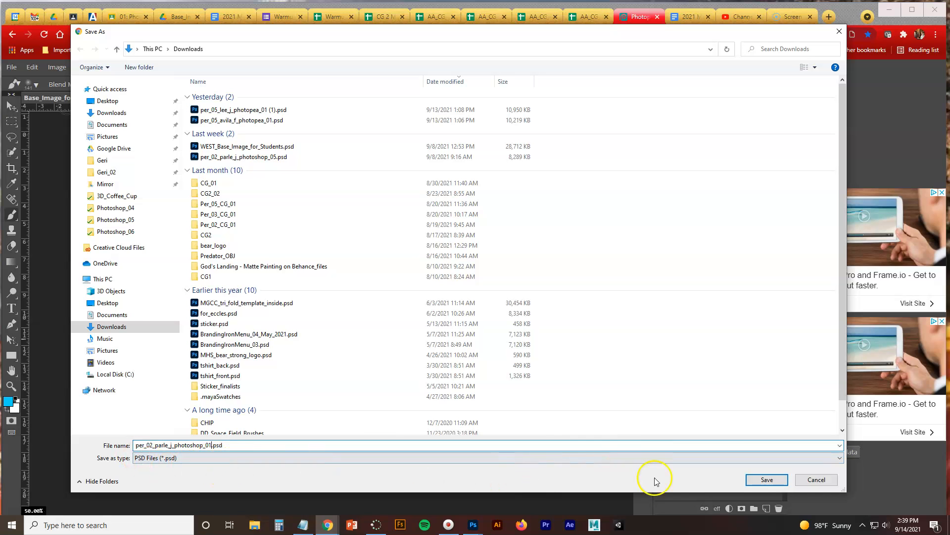
{"action": "left_click", "coordinate": [772, 480]}
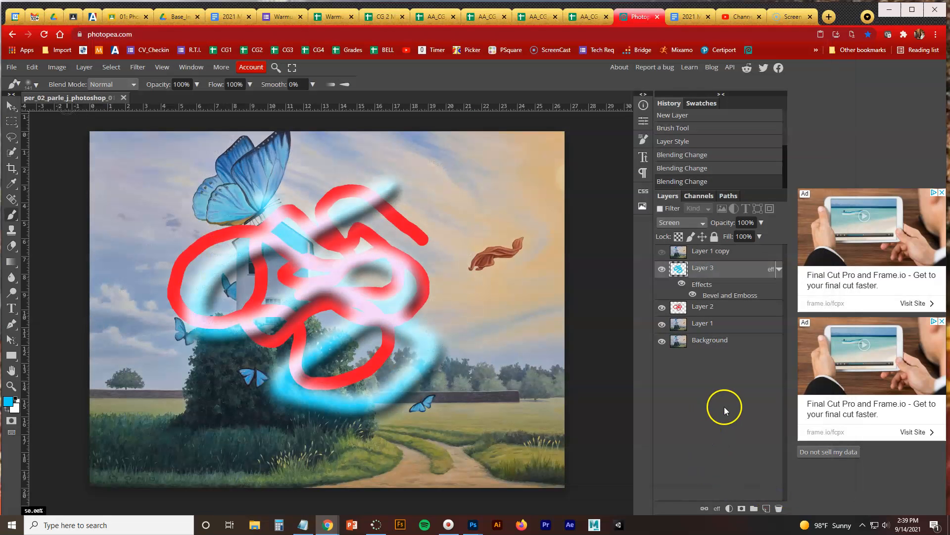